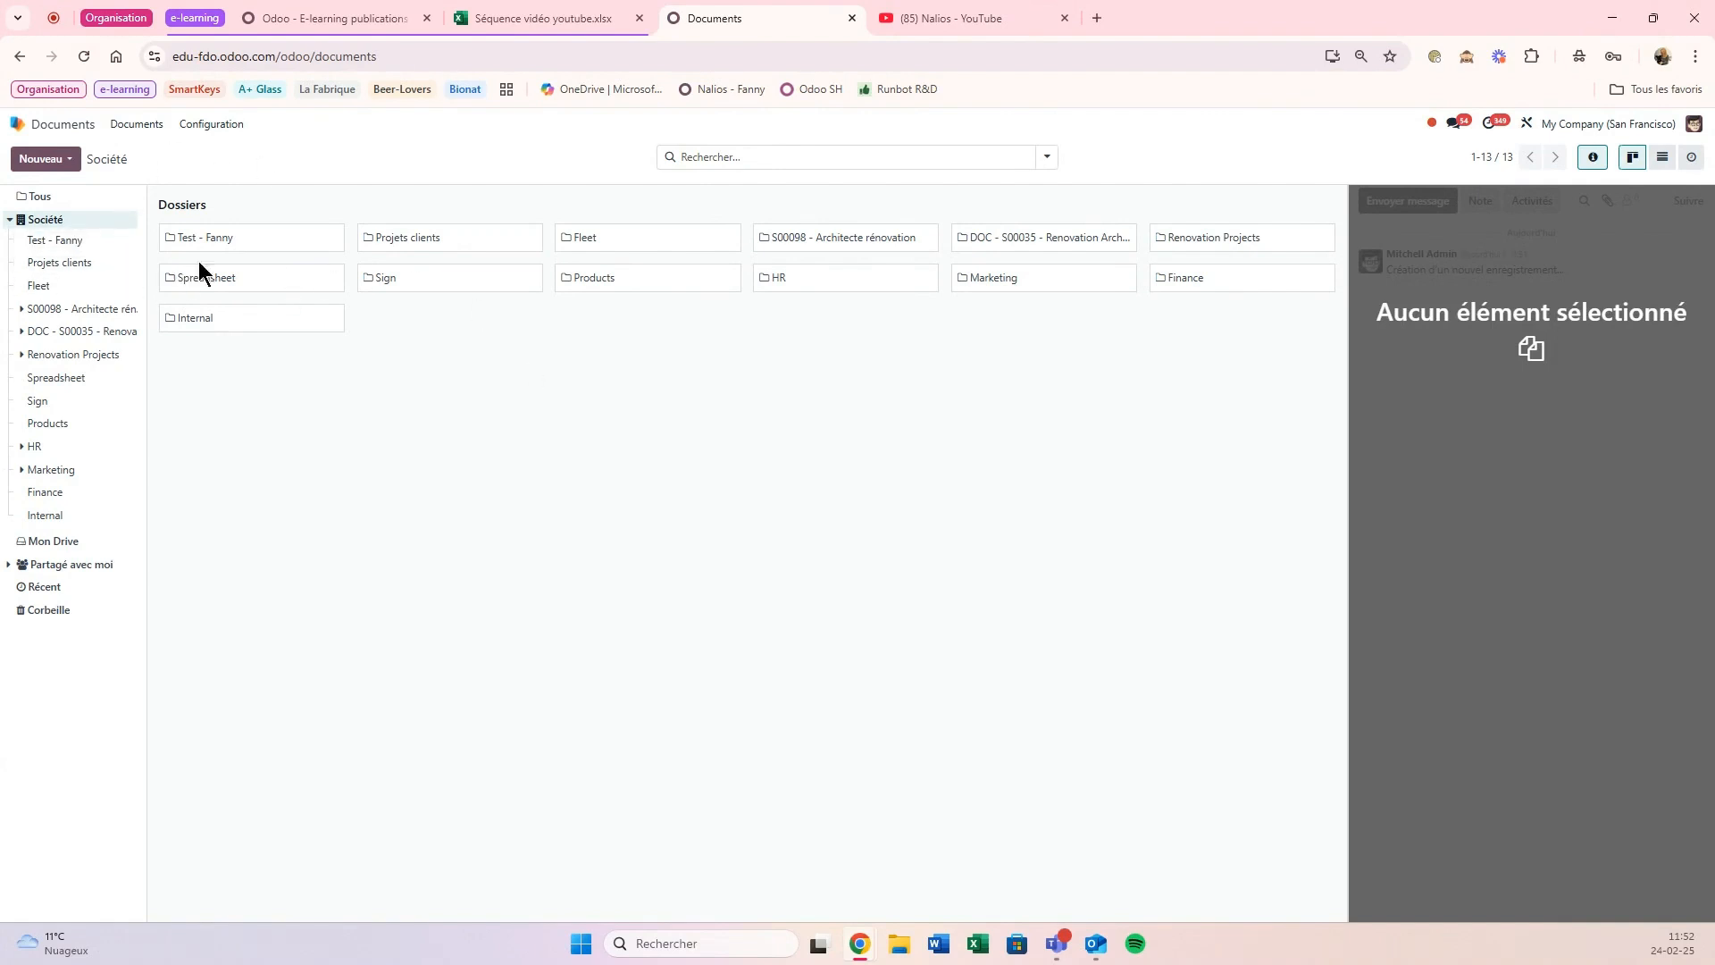
# - Open the company's test folder and start a document request named "Note de frais voiture"
pyautogui.click(268, 250)
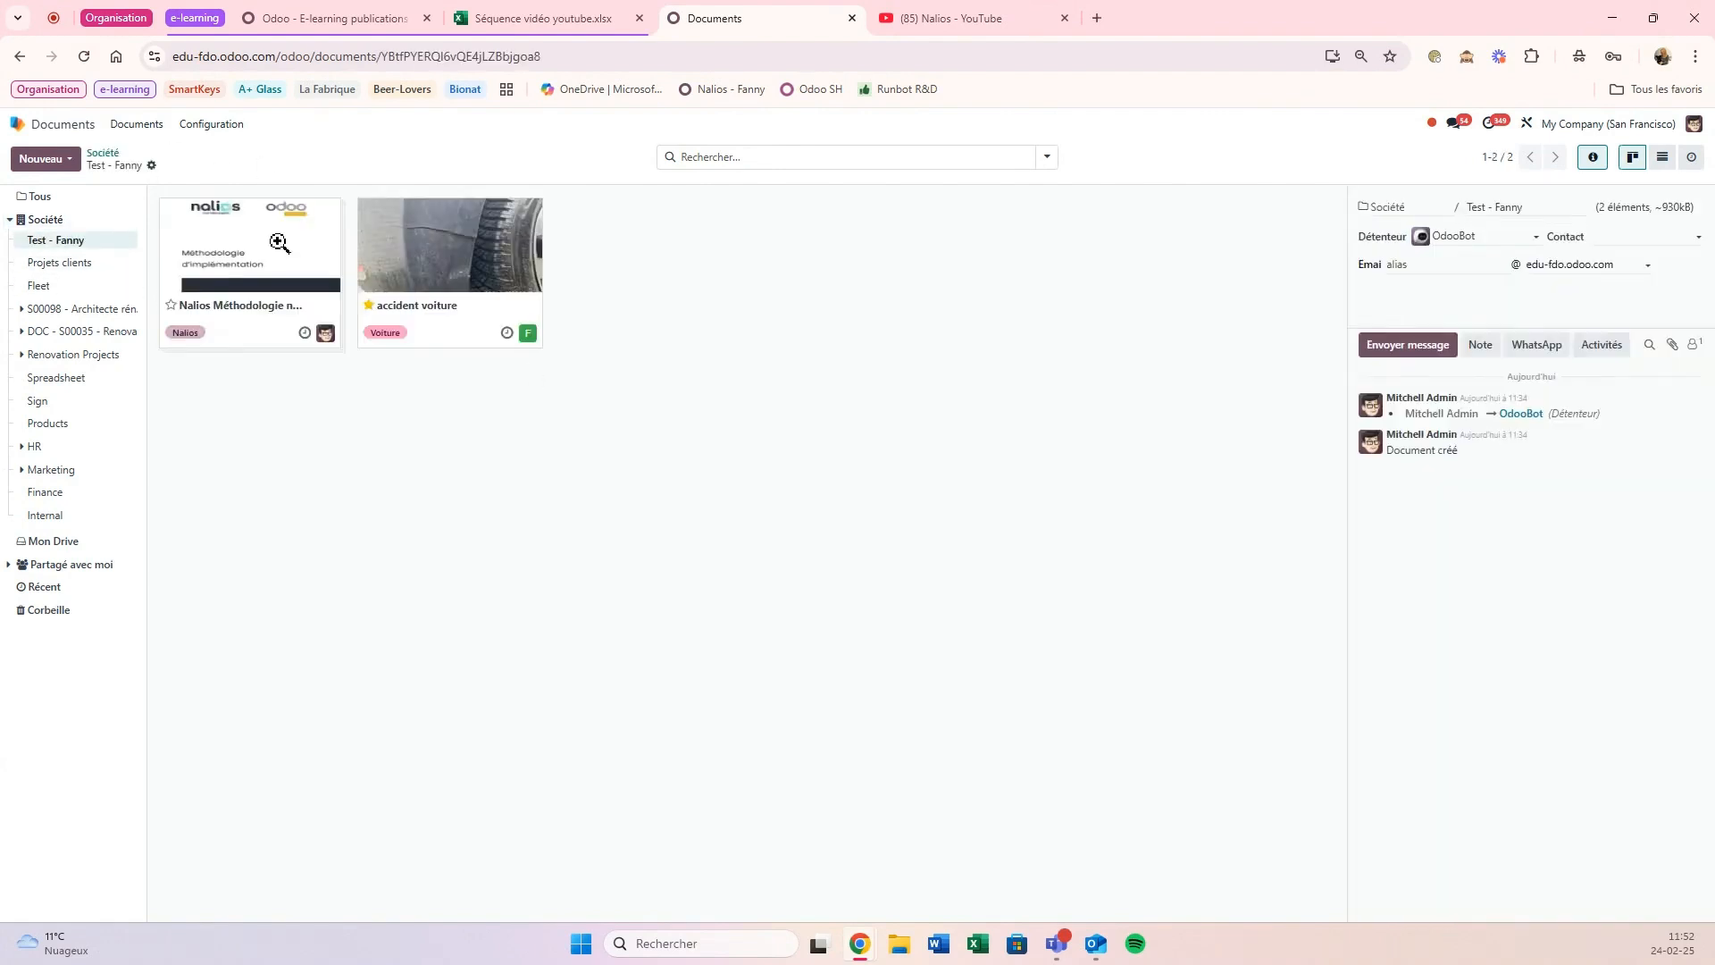
pyautogui.click(66, 163)
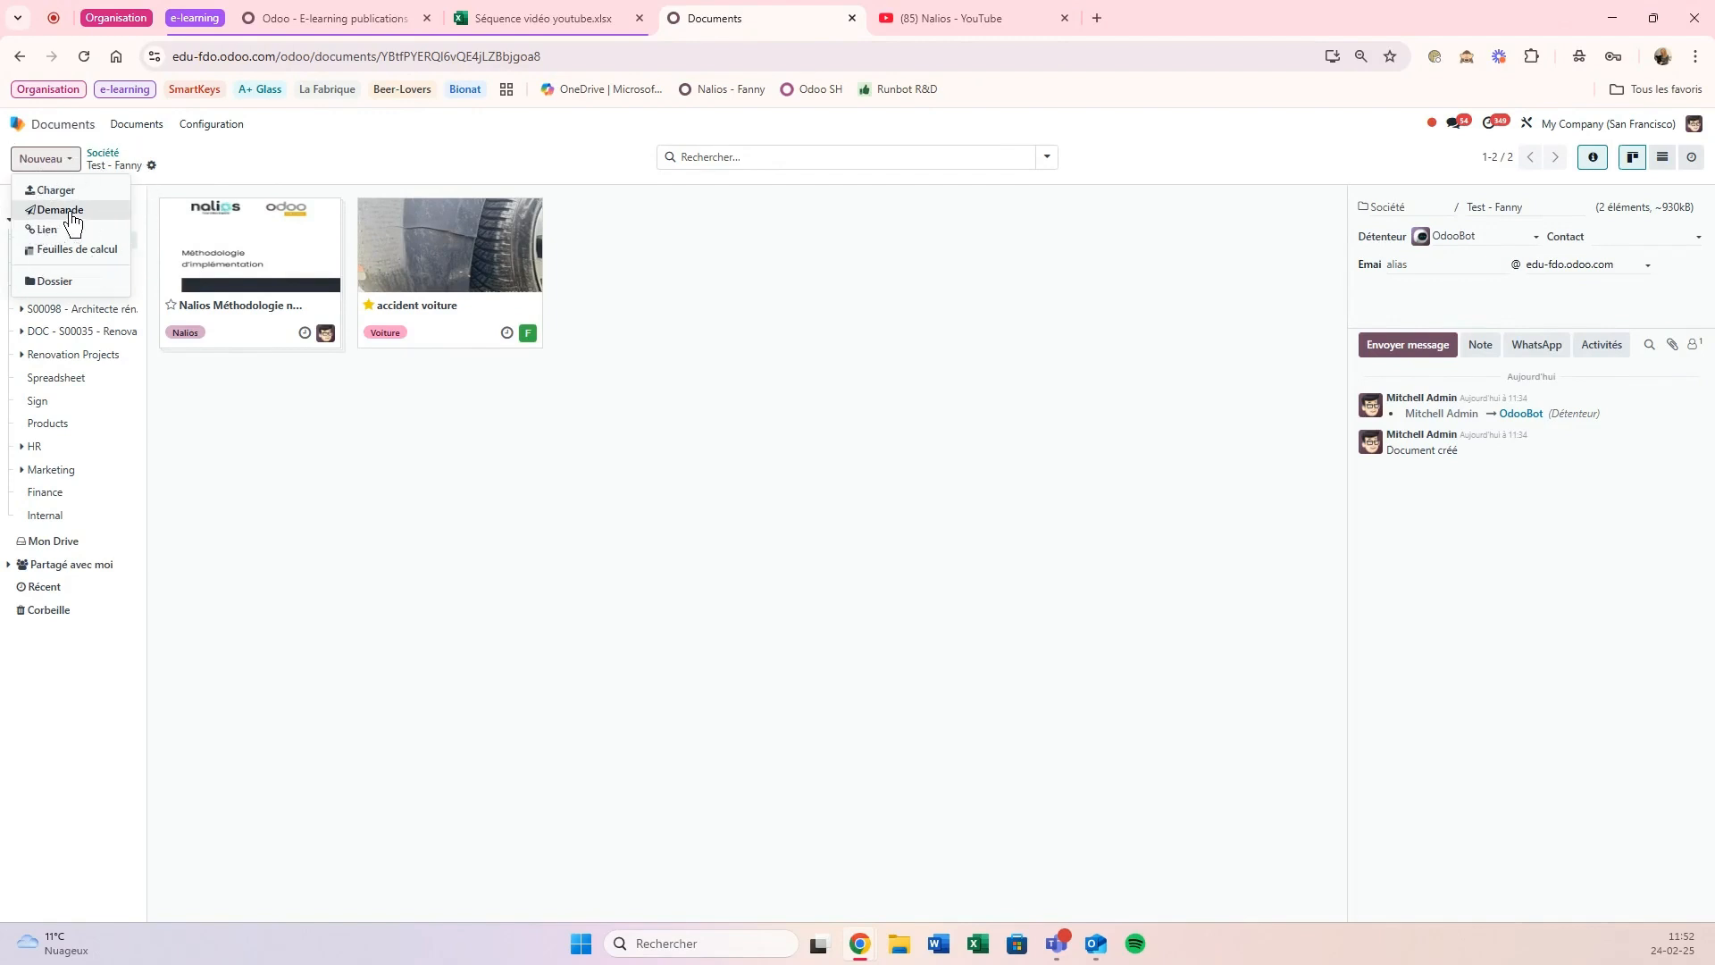
pyautogui.click(71, 214)
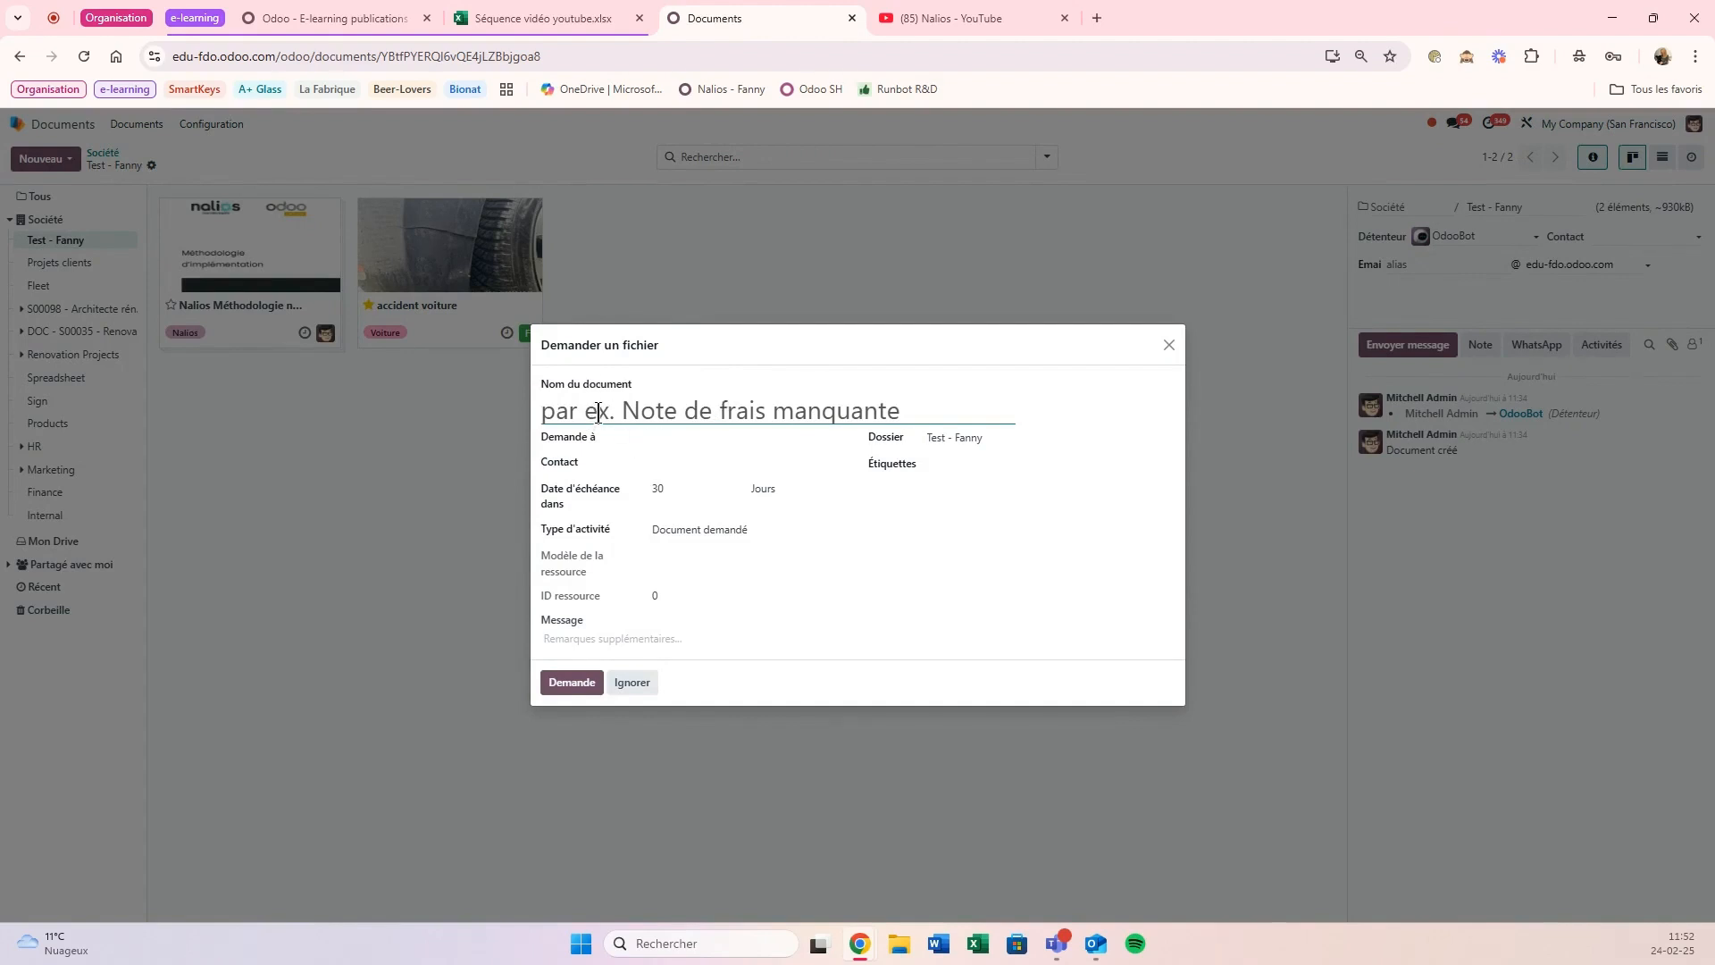
pyautogui.write('Note de frais')
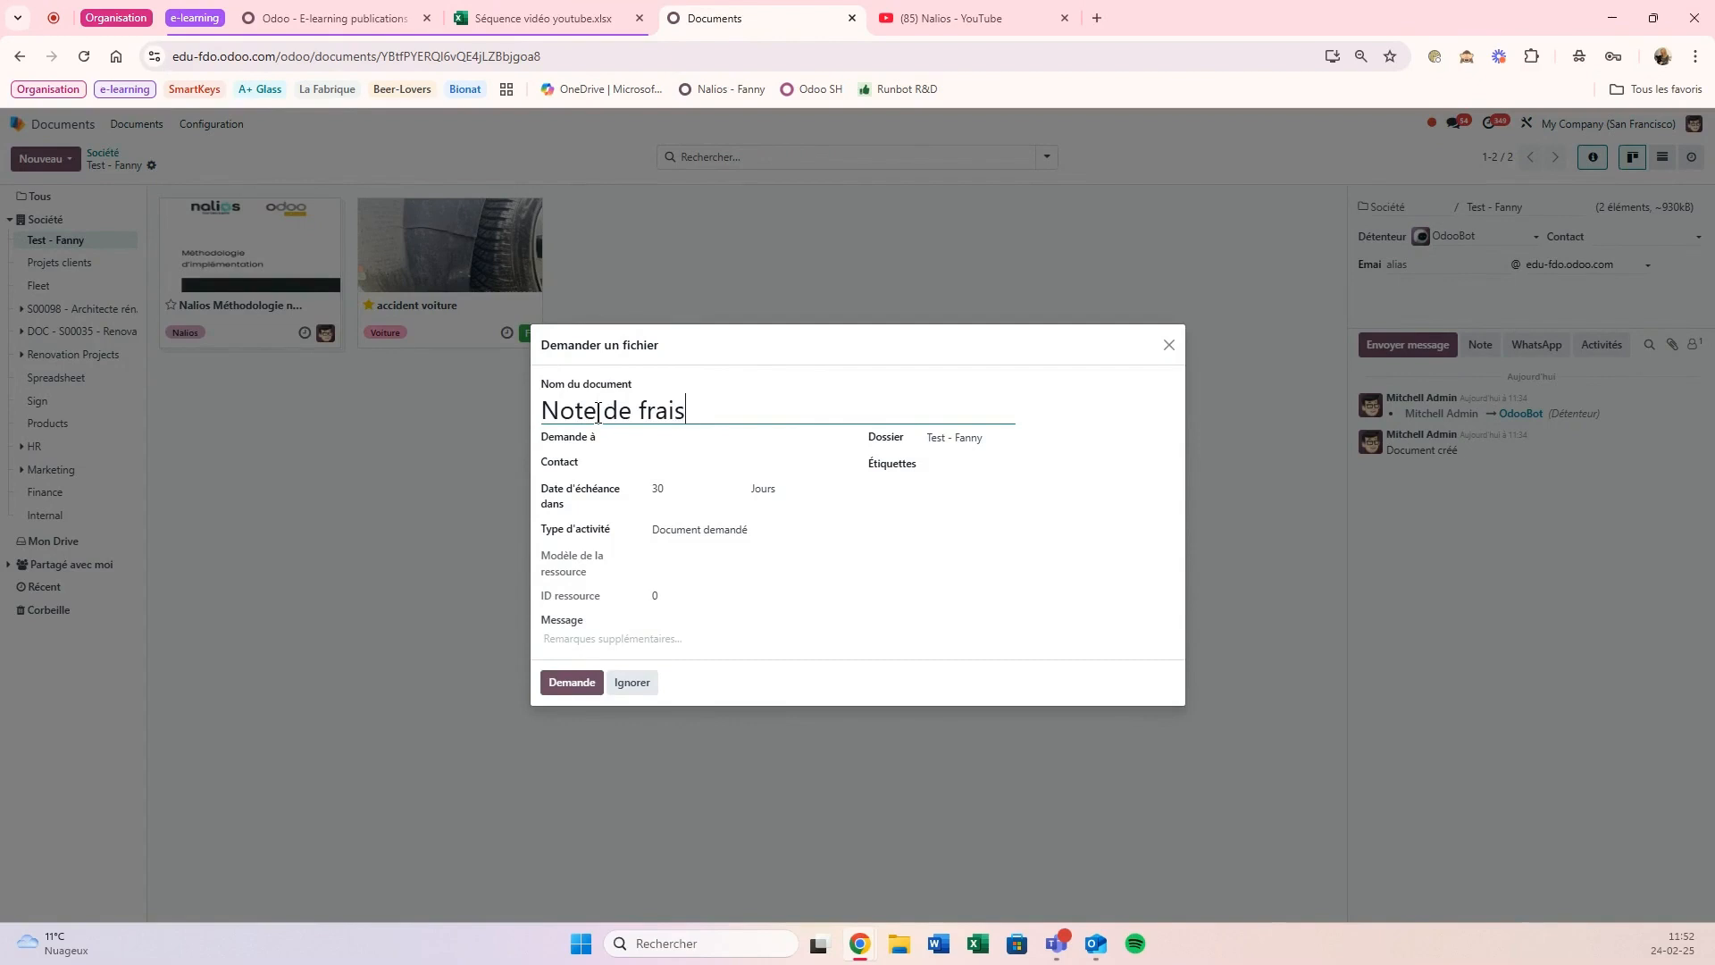
pyautogui.write(' voiture')
# - Choose the person the document is requested from and check the Contact choices, leaving that field empty
pyautogui.click(661, 438)
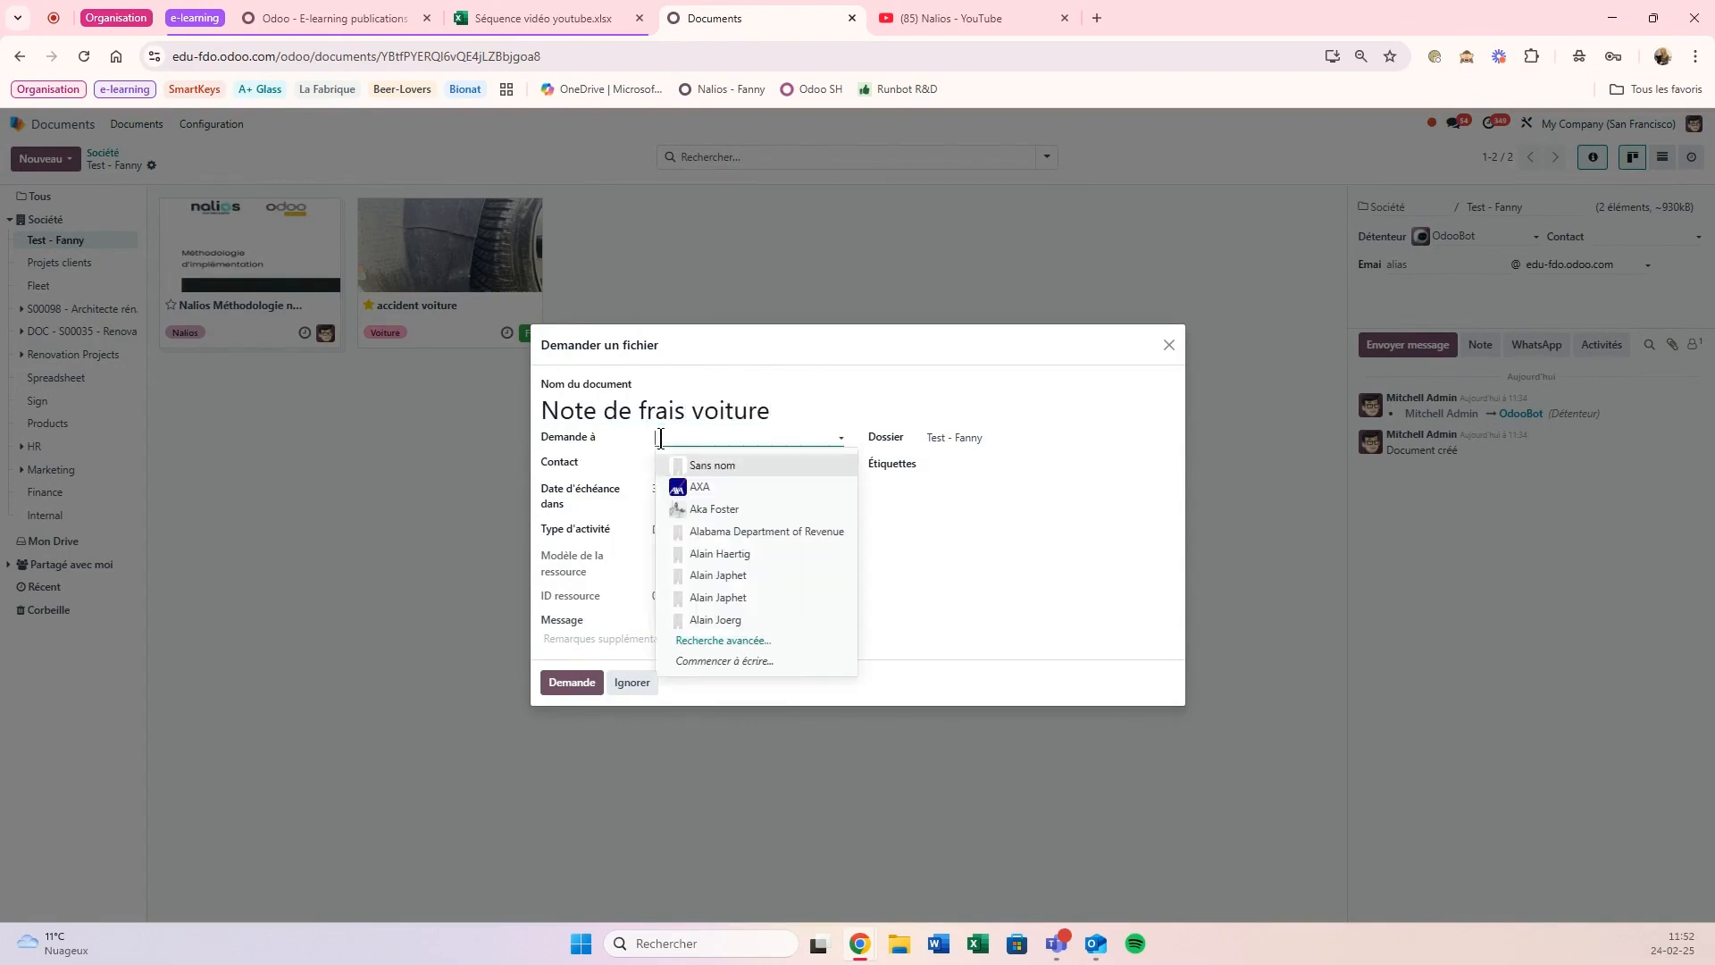
pyautogui.click(720, 509)
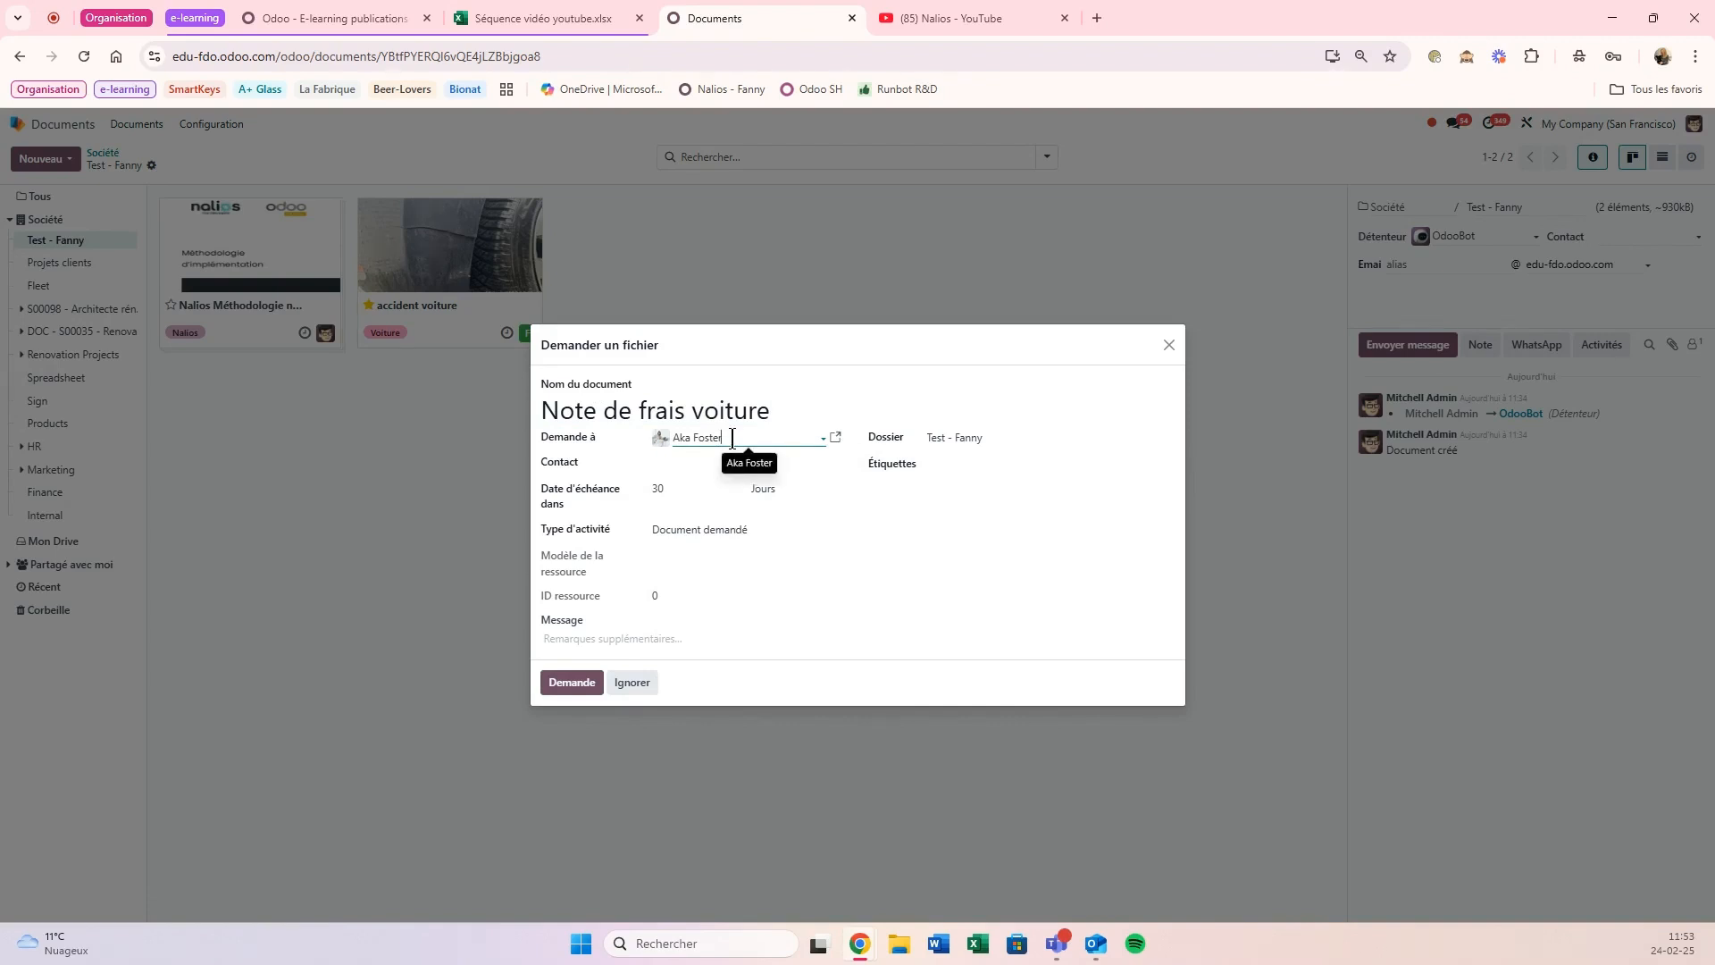
pyautogui.click(720, 462)
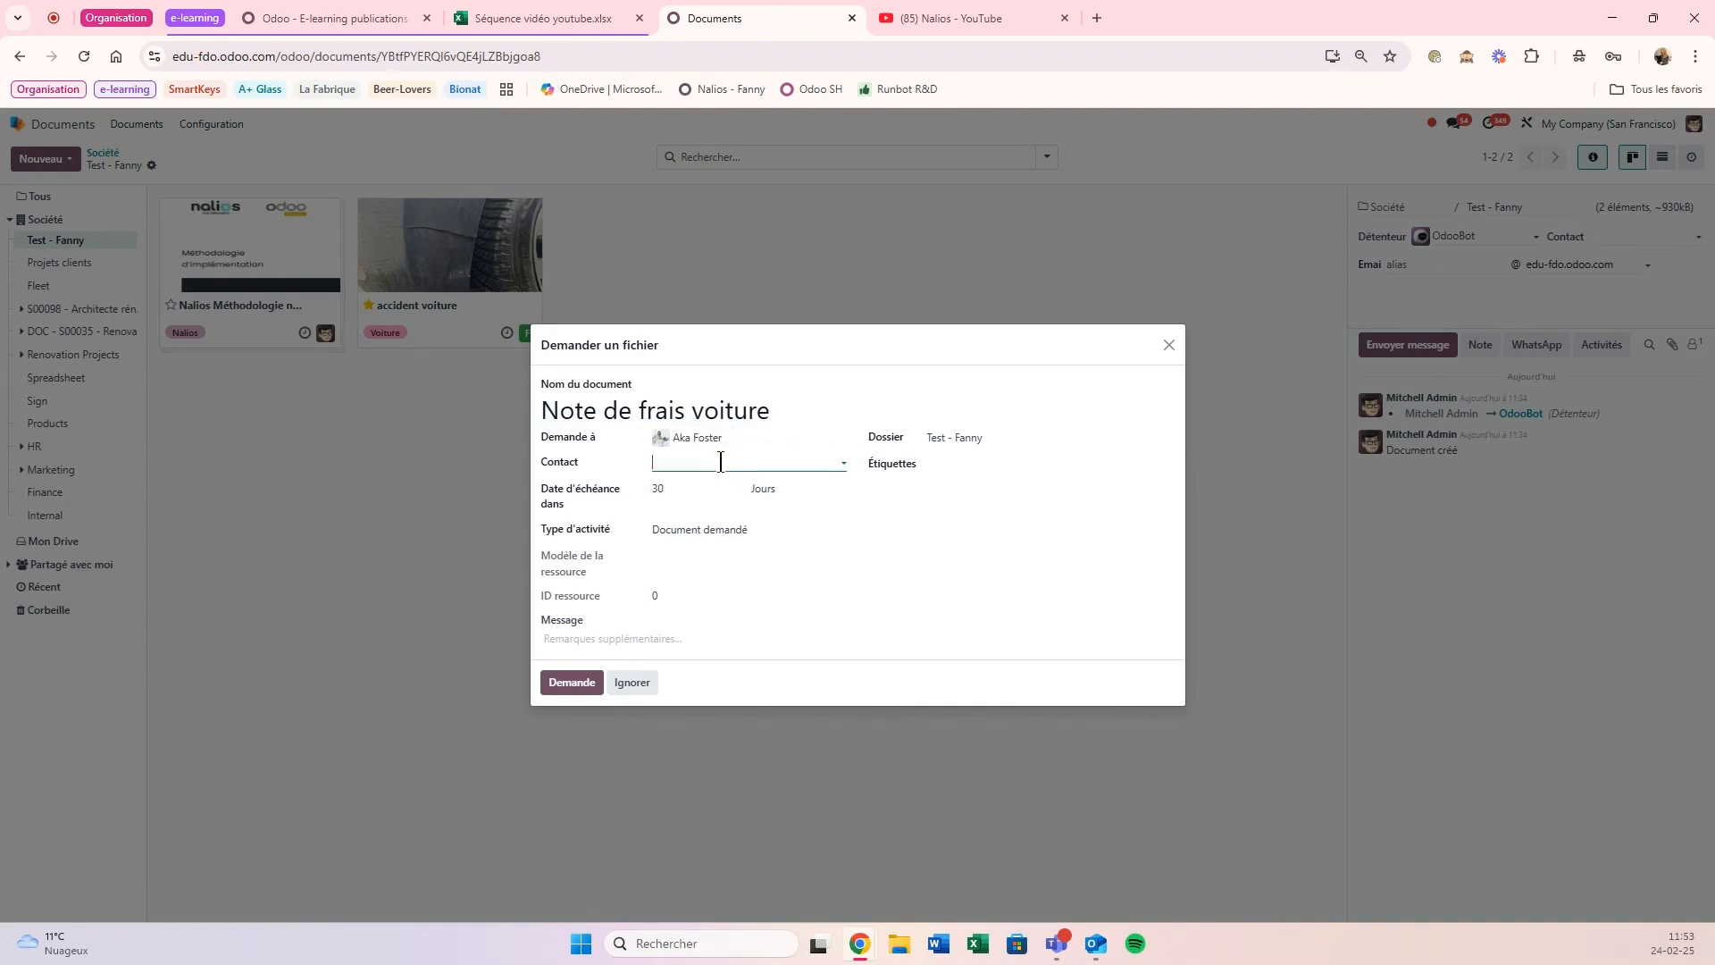
pyautogui.click(720, 461)
pyautogui.click(691, 462)
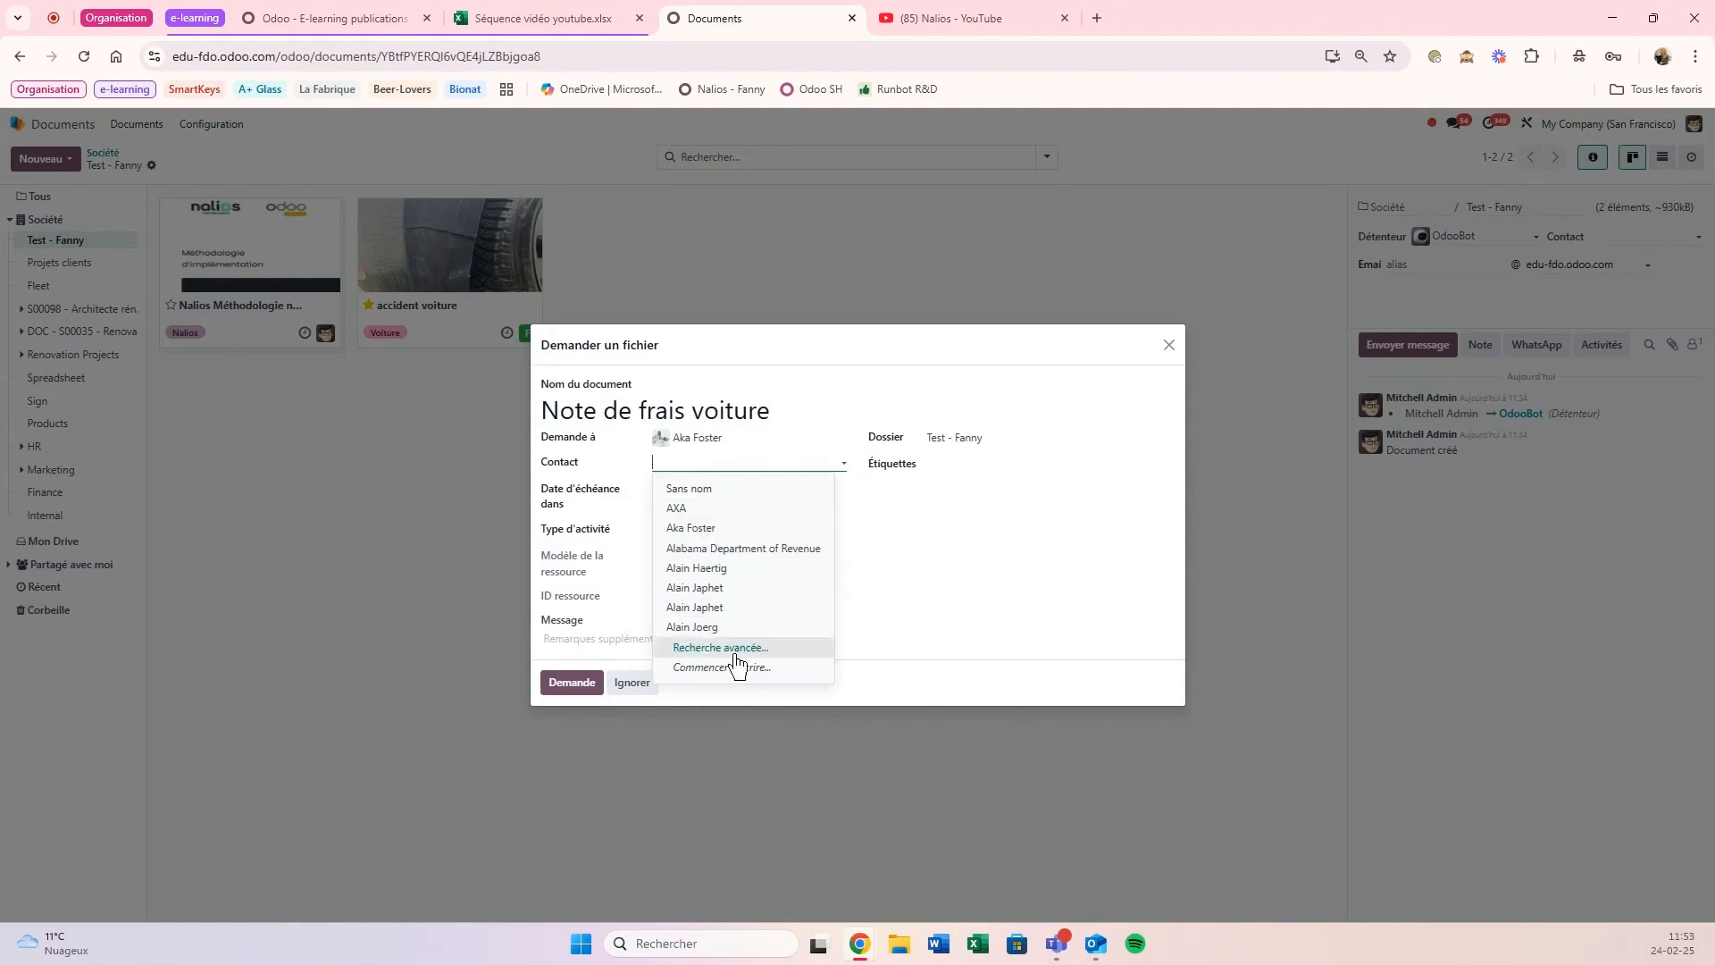
pyautogui.click(781, 466)
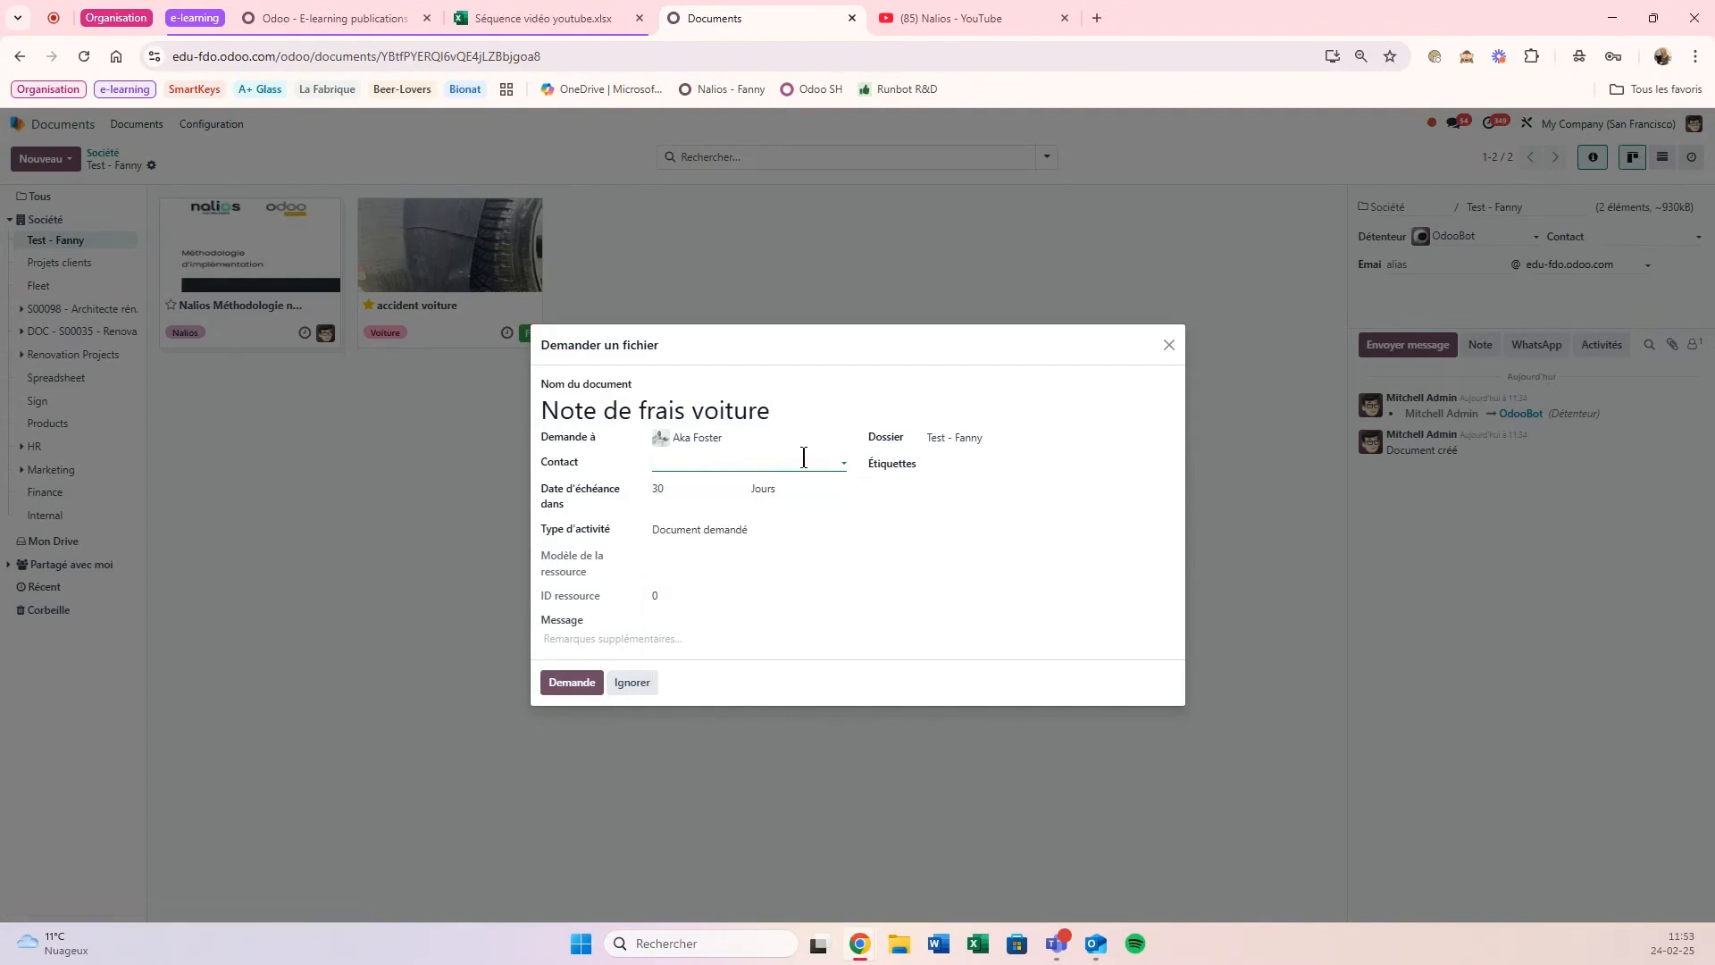
# - Set the request's due date to 60 days
pyautogui.click(695, 489)
pyautogui.click(723, 489)
pyautogui.click(790, 519)
# - Review the "Document demandé" activity type's action, model and email template settings, then save and close its form
pyautogui.click(679, 530)
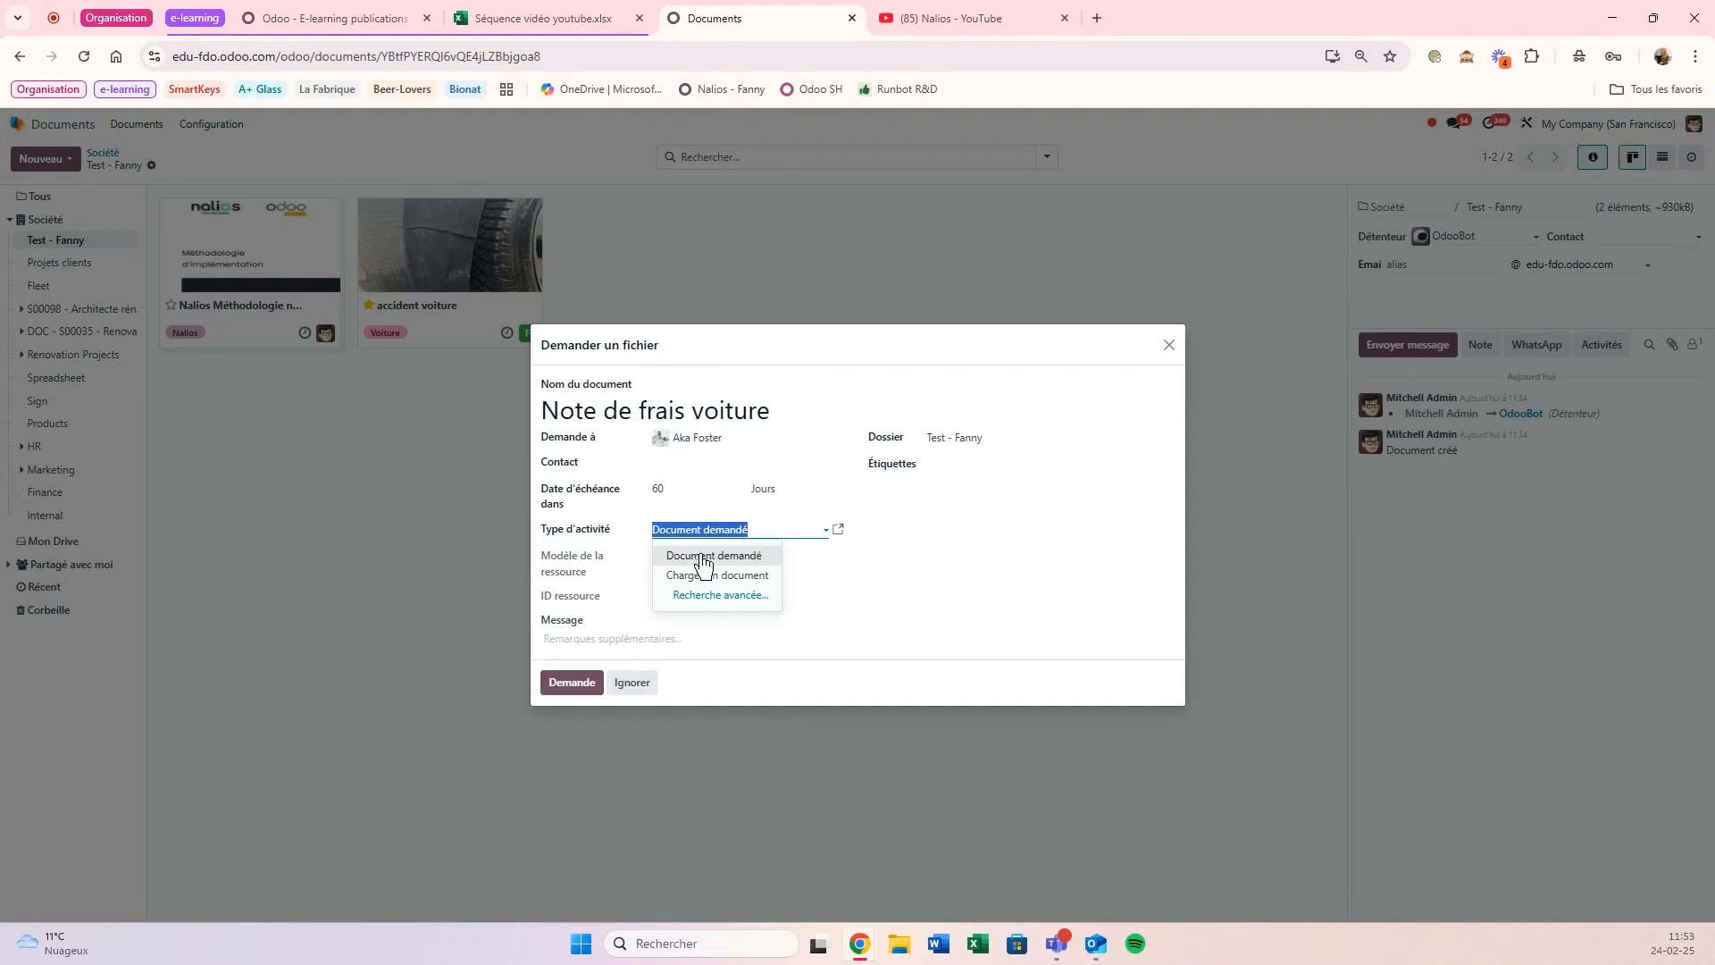
pyautogui.click(838, 530)
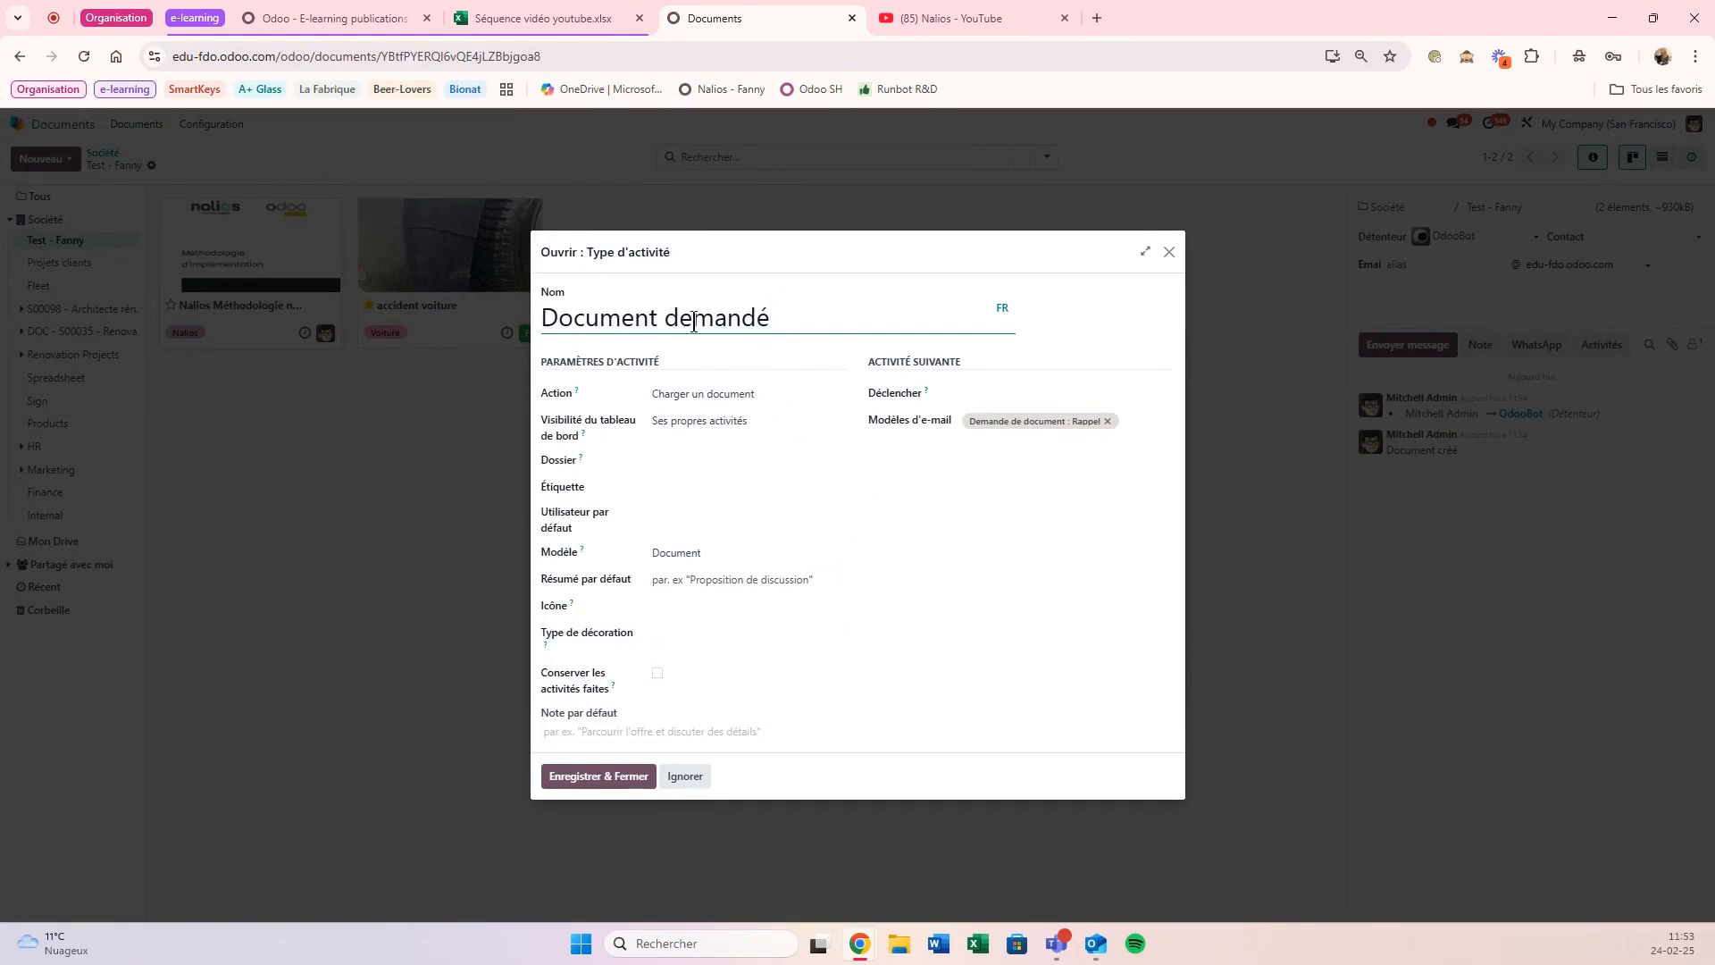
pyautogui.click(657, 398)
pyautogui.click(658, 399)
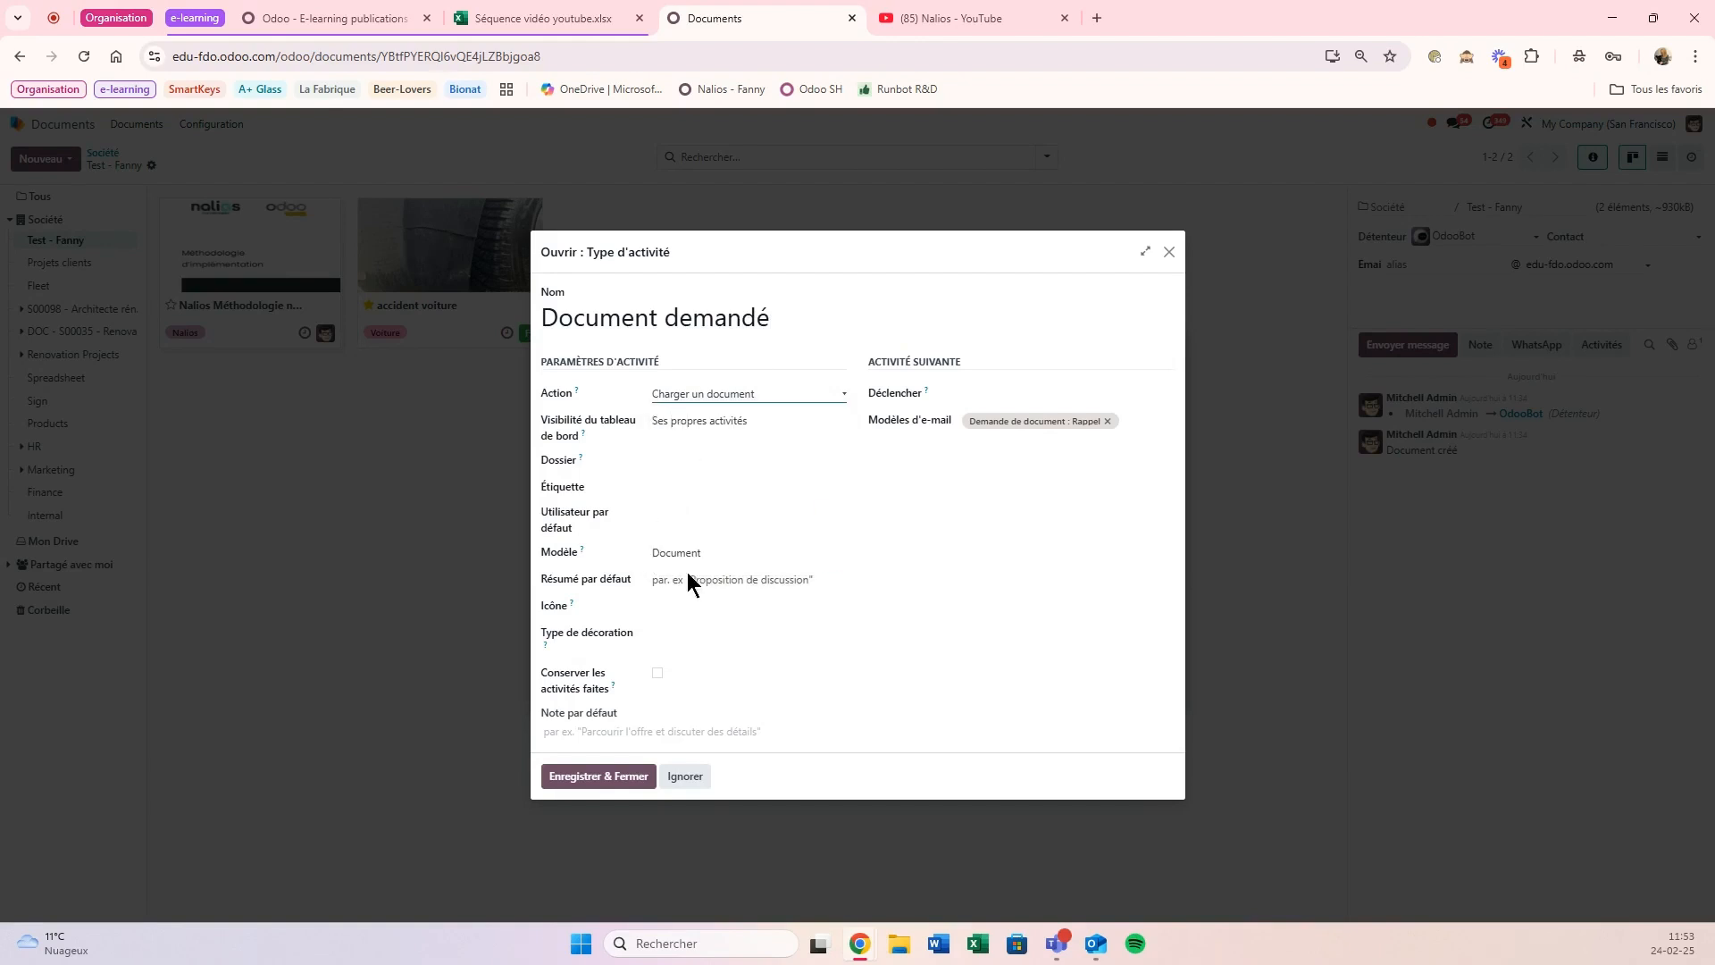
pyautogui.click(738, 554)
pyautogui.click(738, 554)
pyautogui.moveTo(870, 422); pyautogui.dragTo(962, 426)
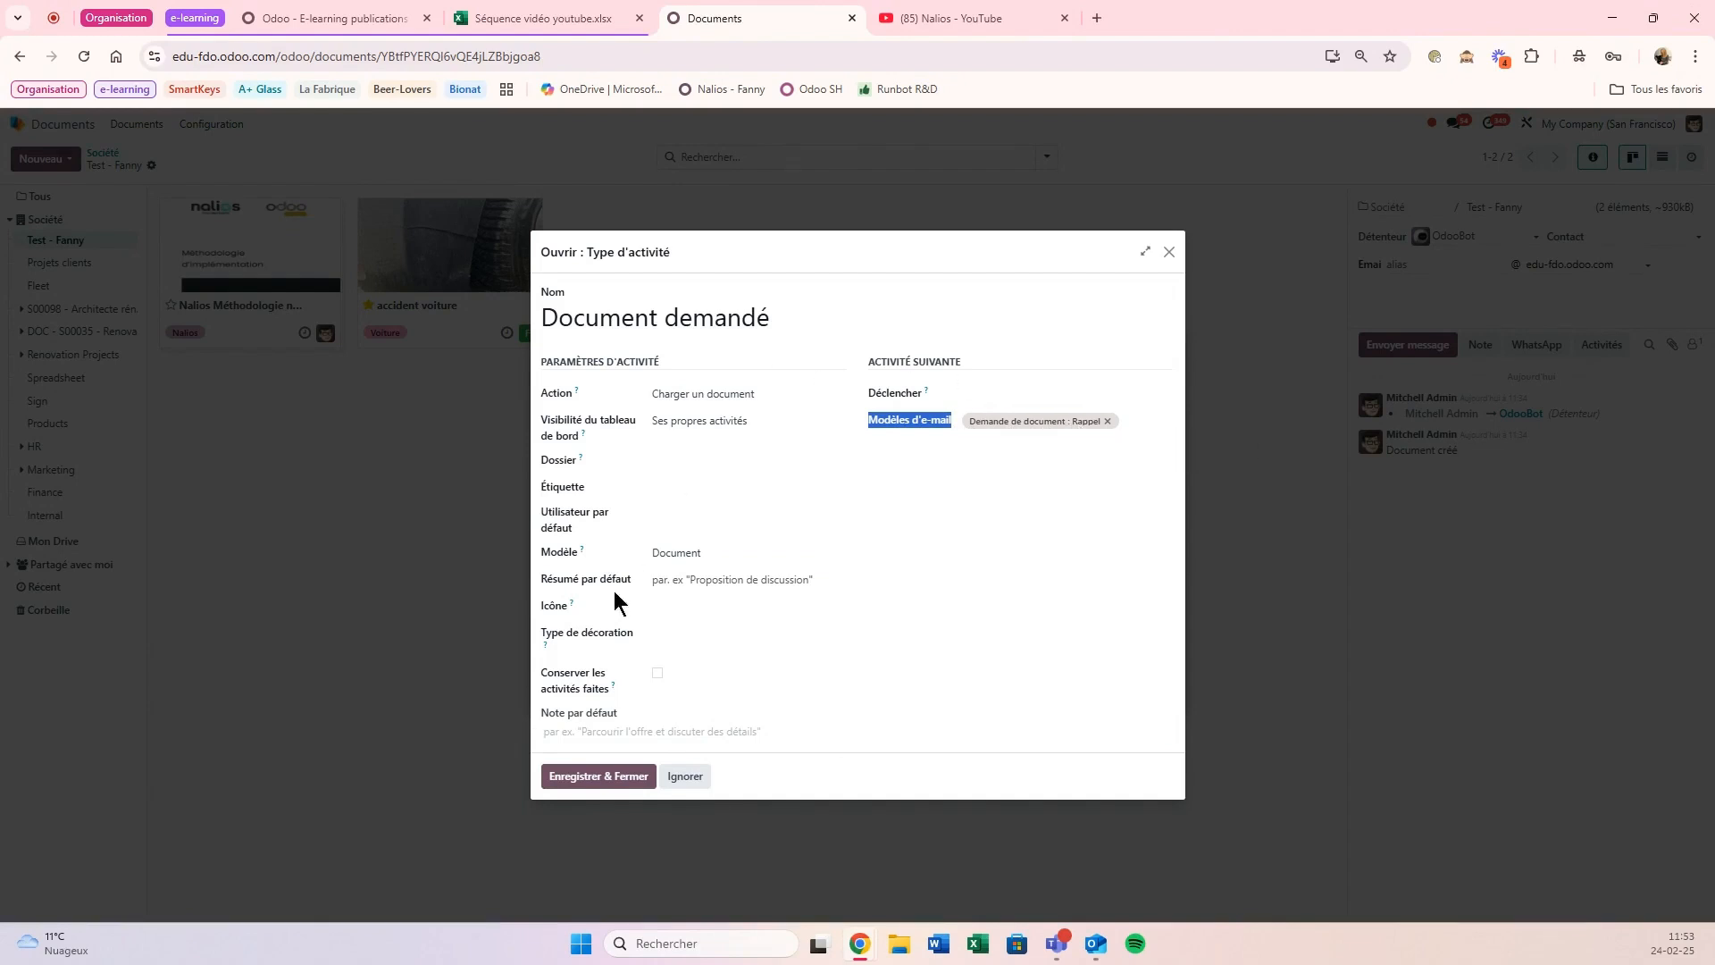
pyautogui.click(602, 780)
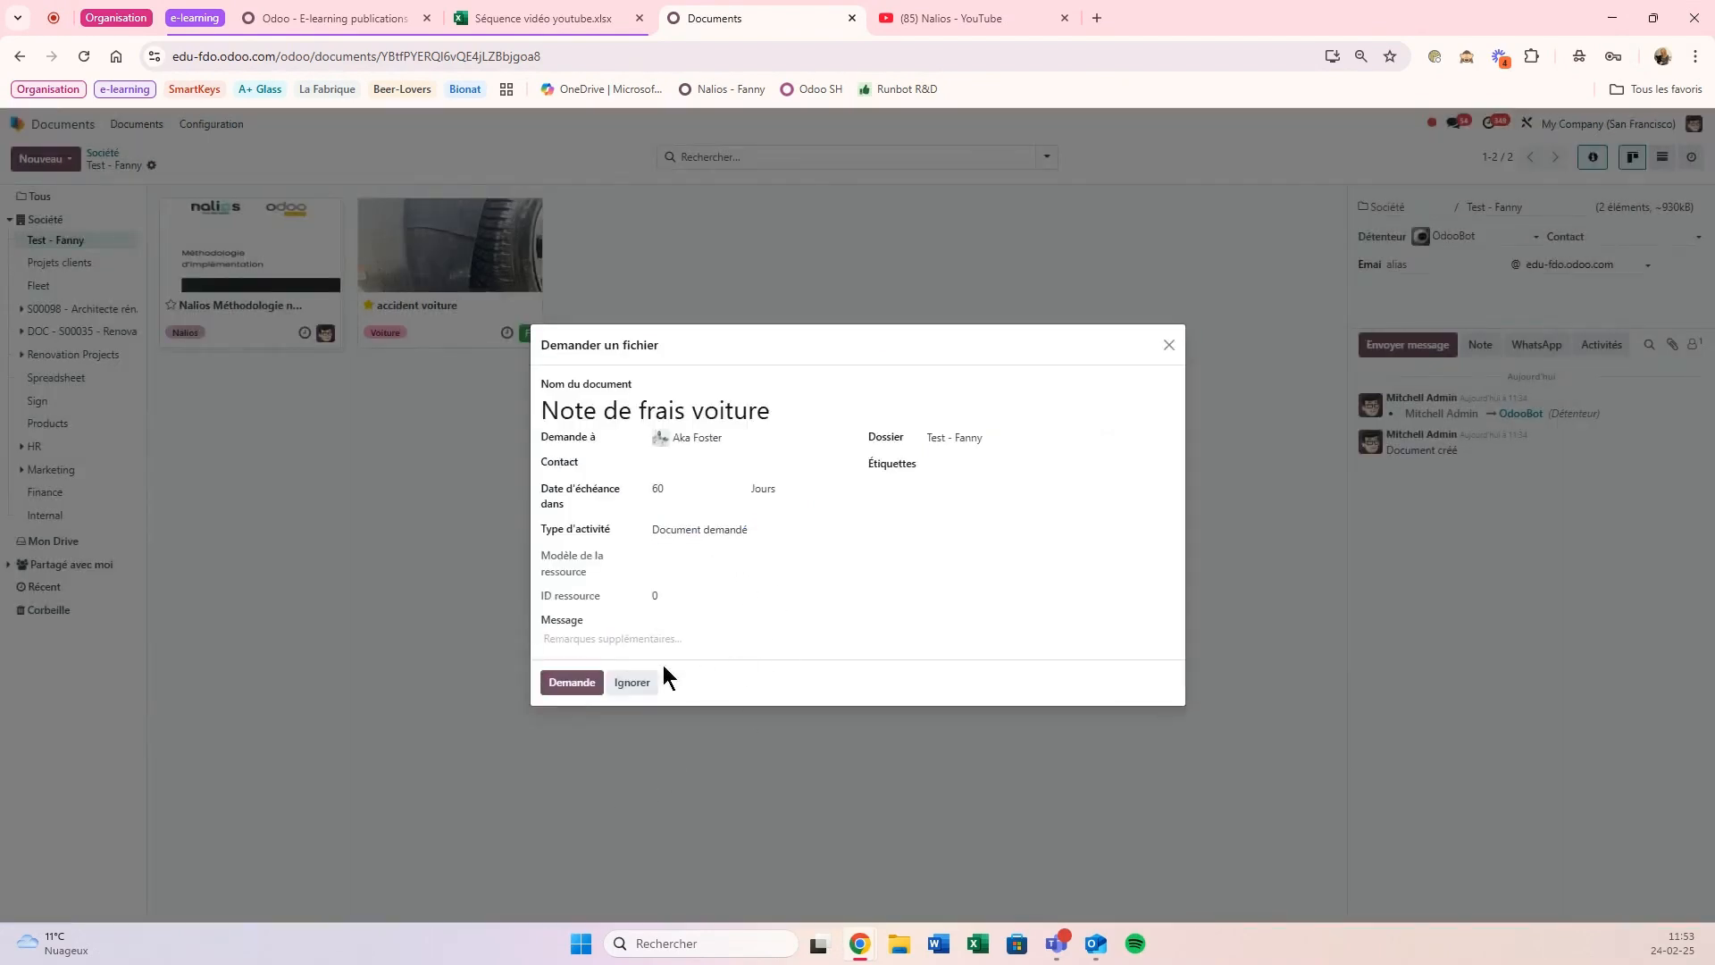
# - Write a message greeting the recipient, followed by "N'oublie pas de m'envoyer ta note de frais pour la voiture de société."
pyautogui.click(624, 635)
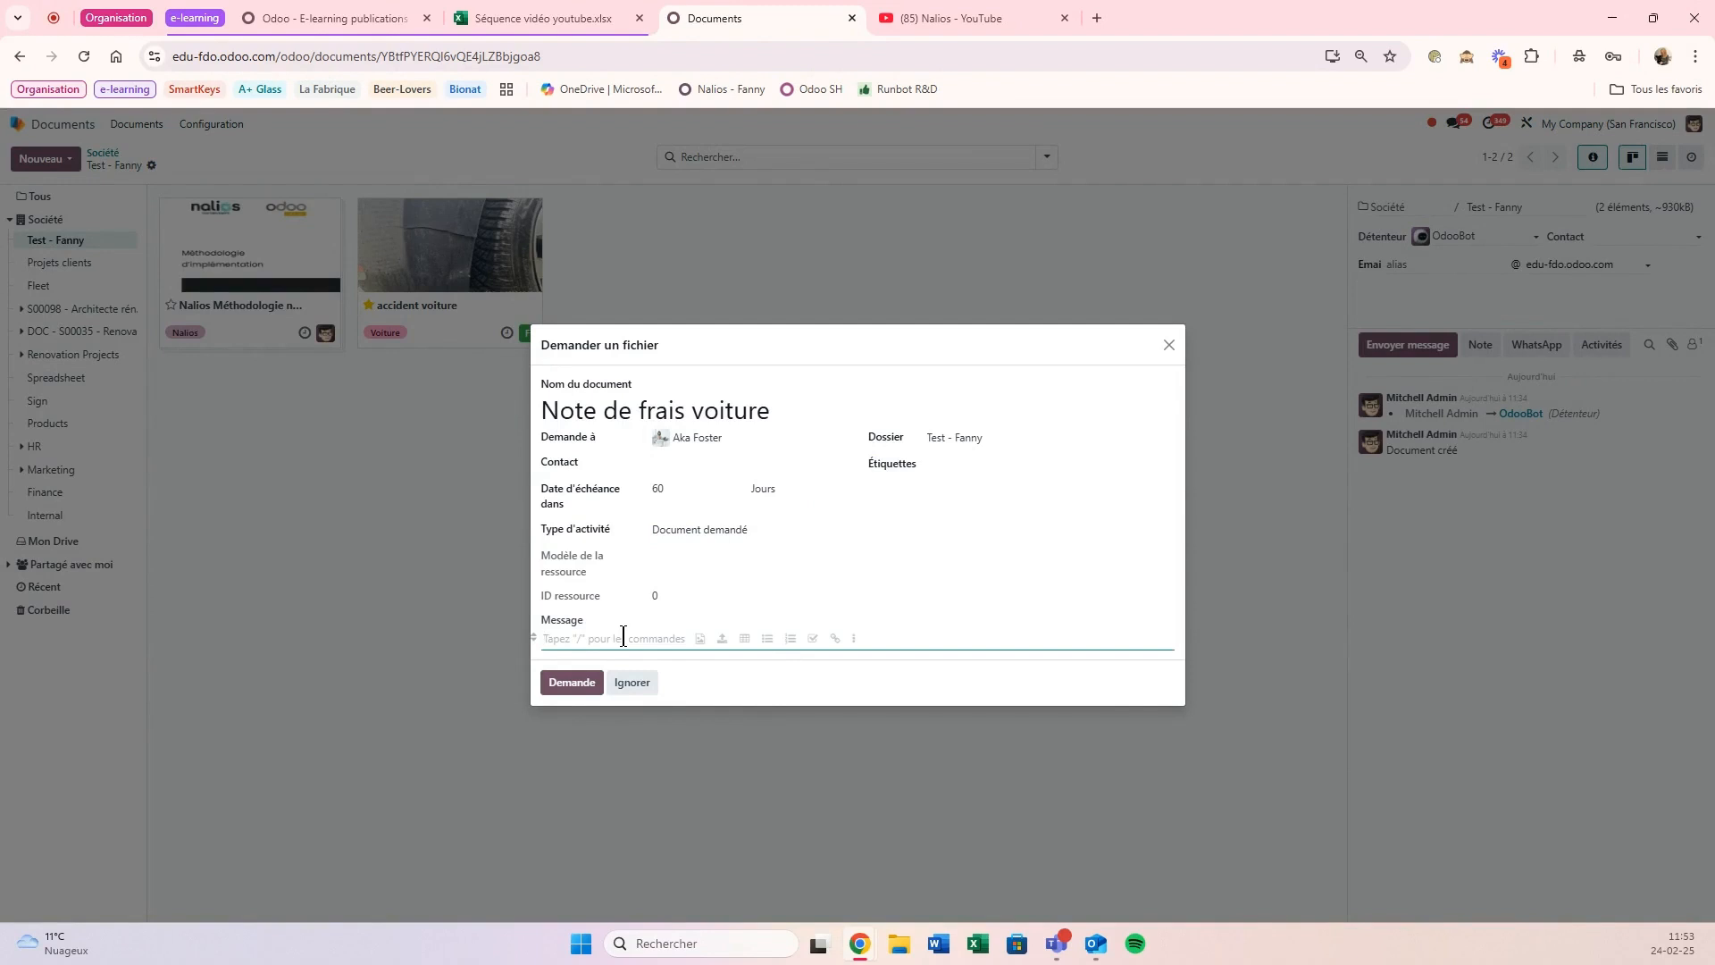
pyautogui.write('Hello Aka,')
pyautogui.press('Return')
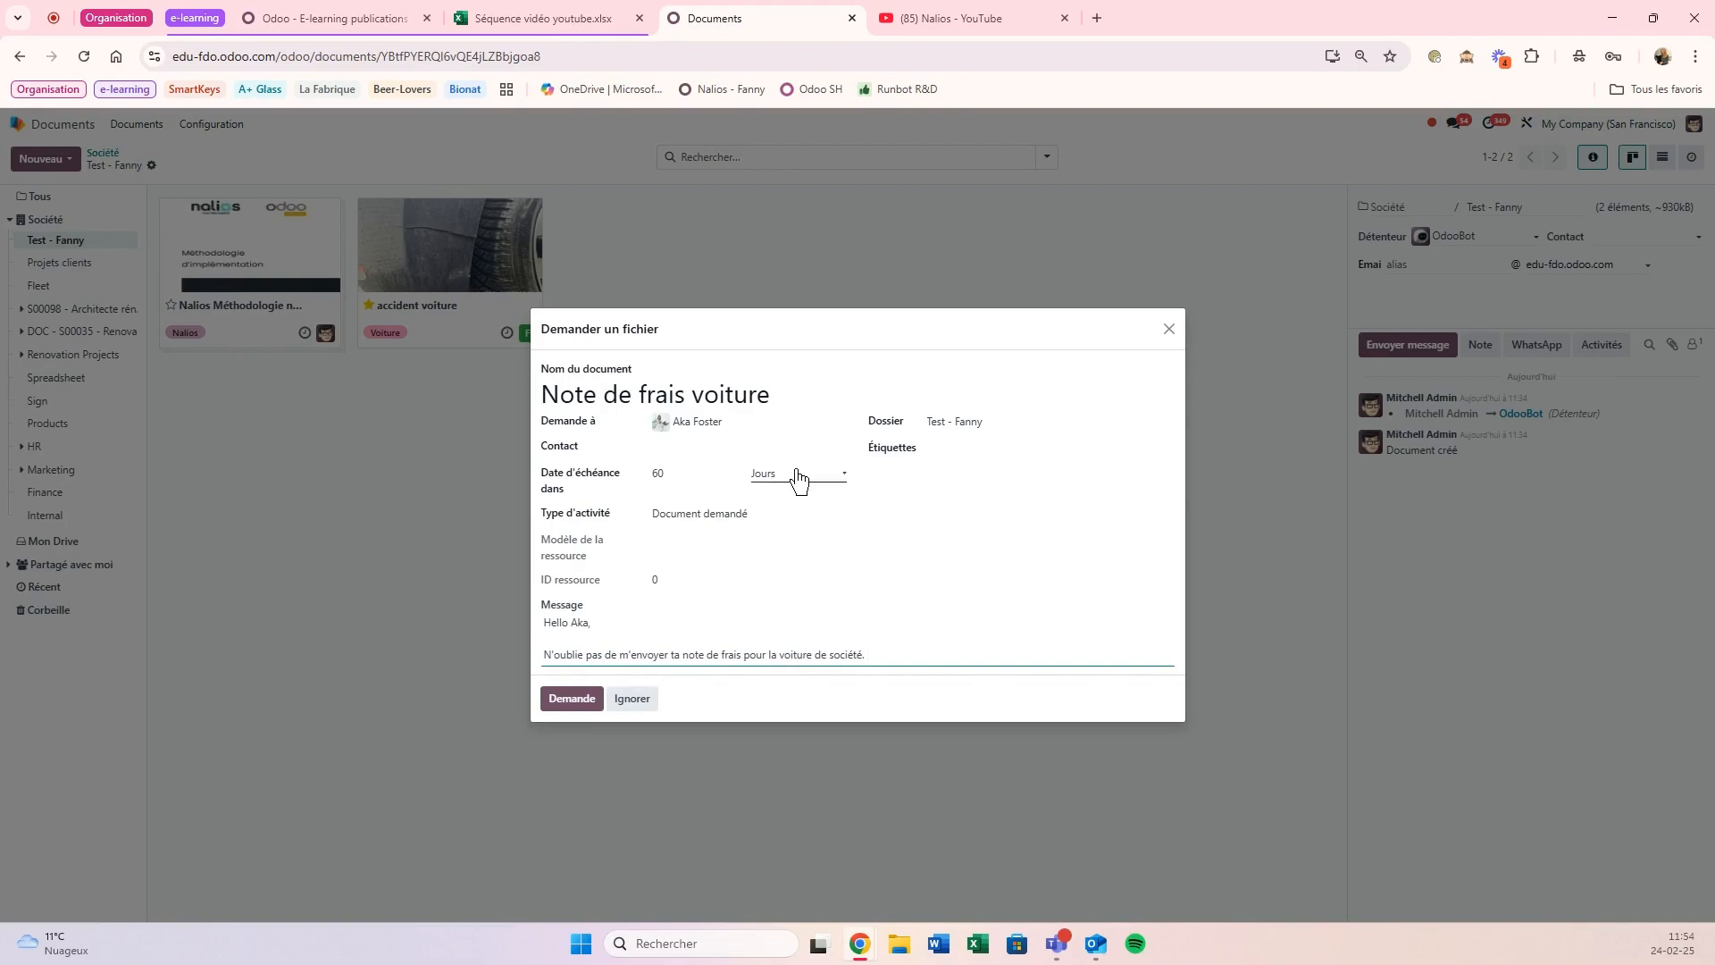
# - Keep the current folder as destination, tag the request "Note de frais" and submit it
pyautogui.click(990, 425)
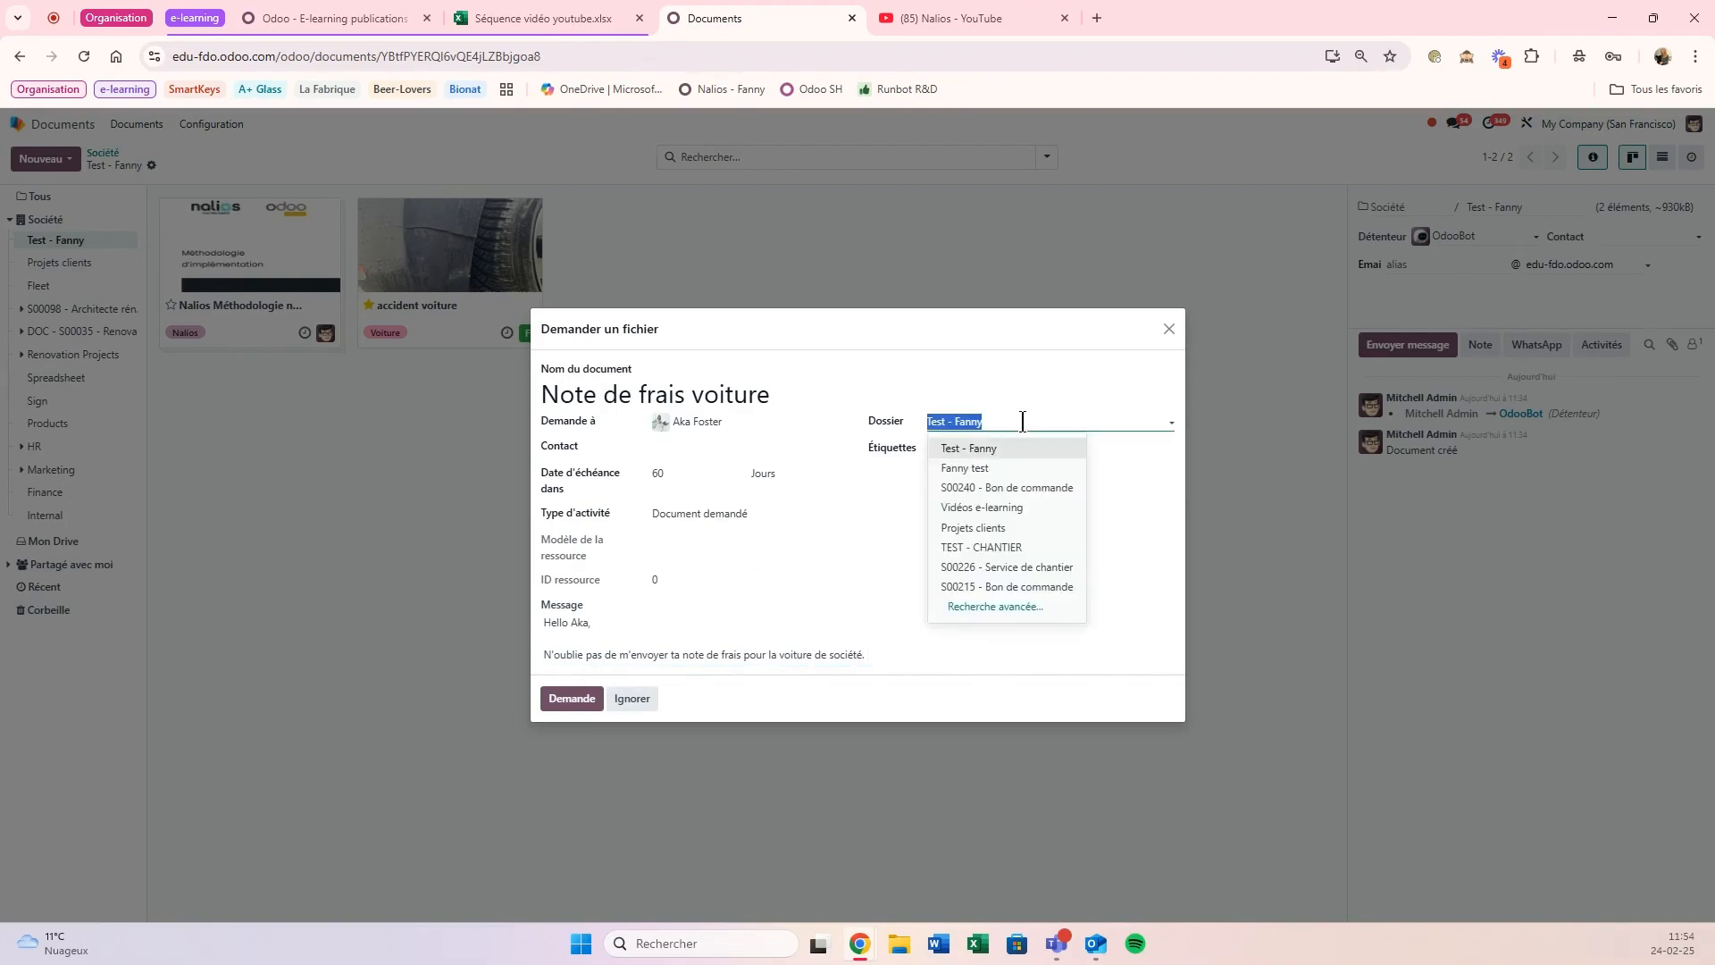
pyautogui.click(1022, 422)
pyautogui.click(988, 421)
pyautogui.click(960, 447)
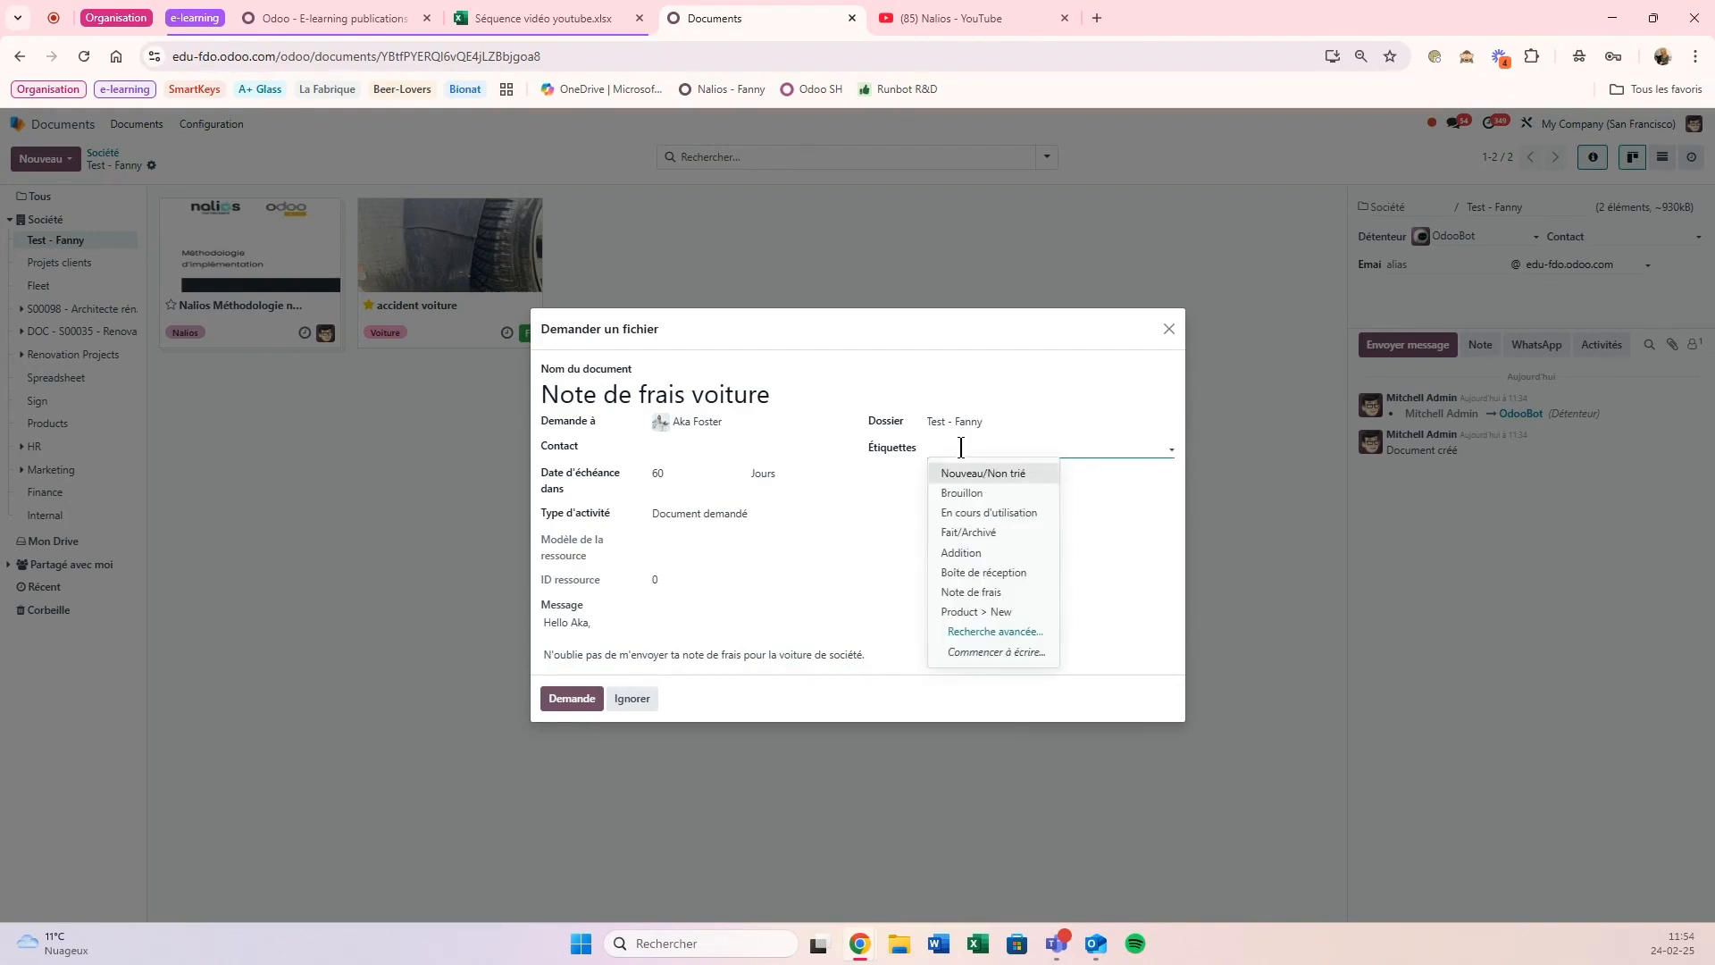
pyautogui.write('Note de frais')
pyautogui.click(975, 473)
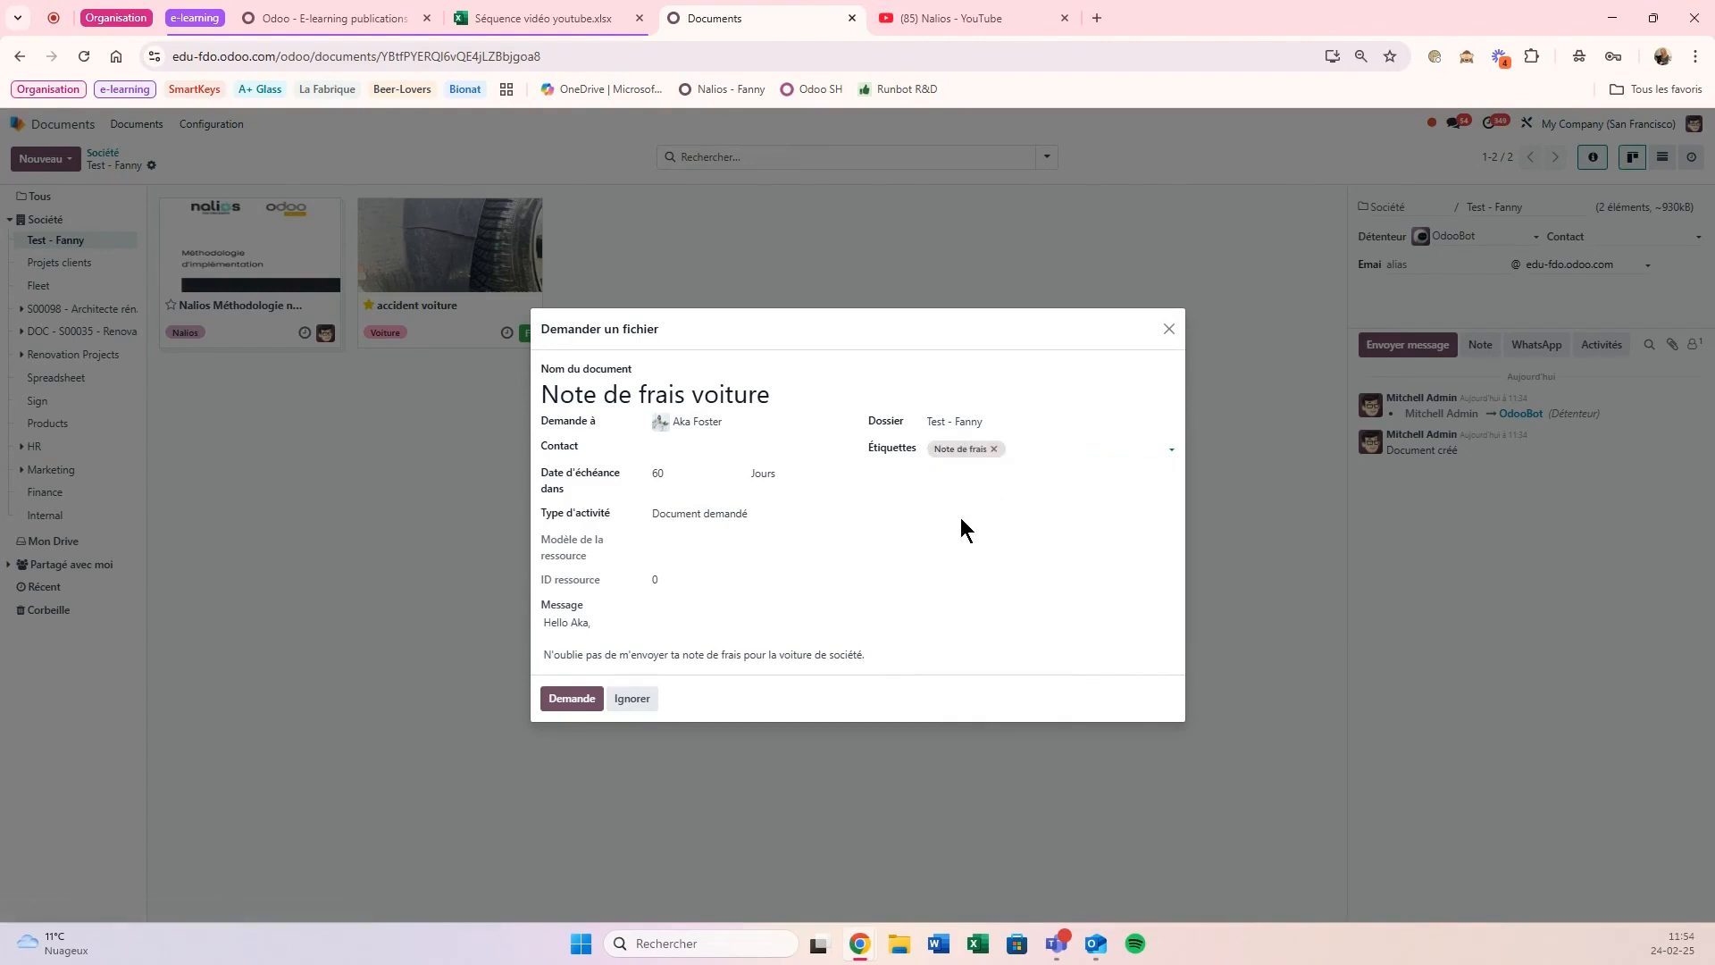
pyautogui.click(555, 703)
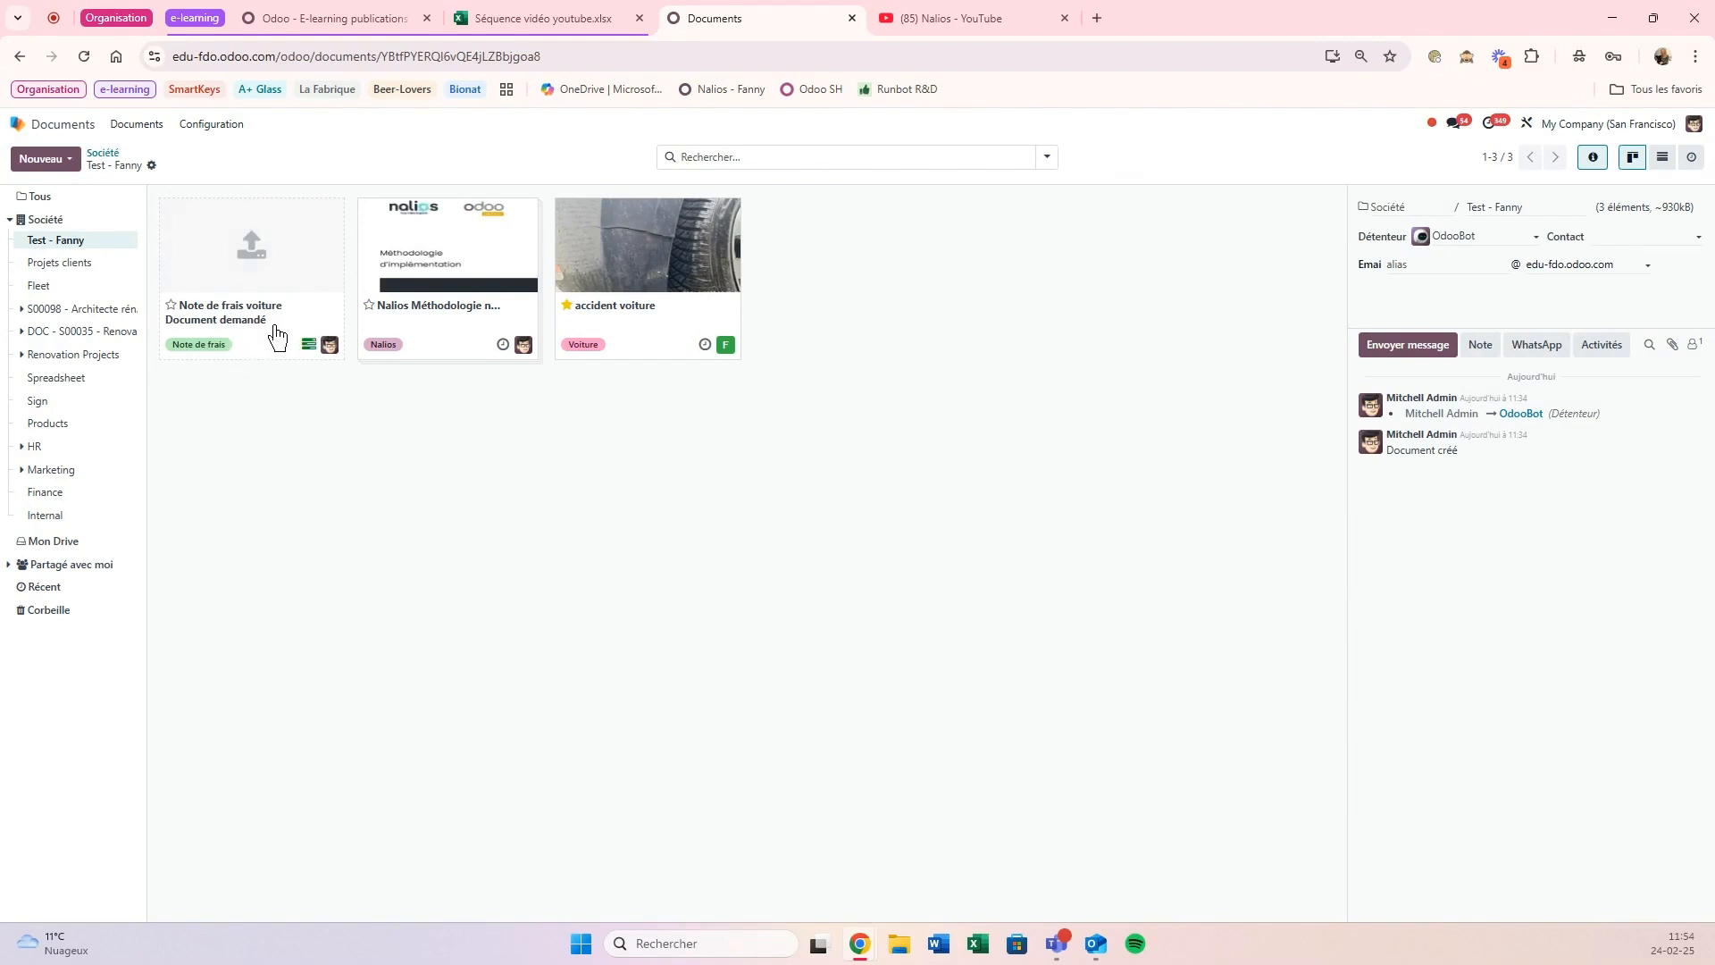
# - Examine the planned activity and the sent email of the "Note de frais voiture" request, including its upload link
pyautogui.click(275, 335)
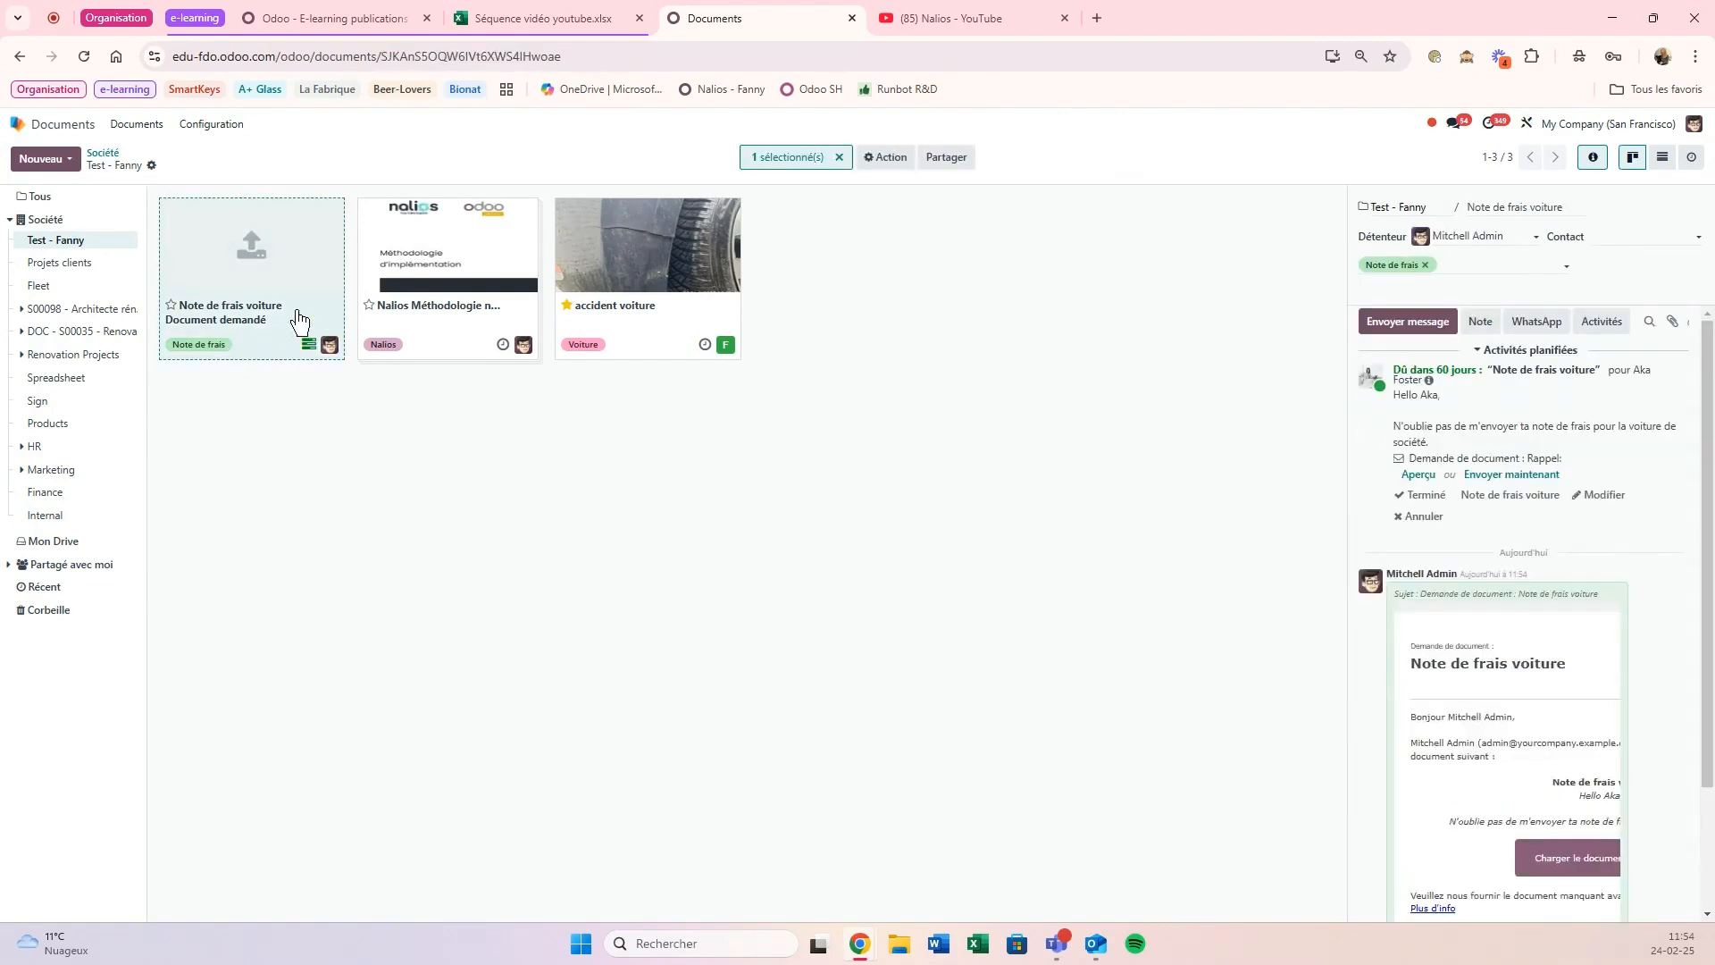
pyautogui.scroll(-1, 1449, 548)
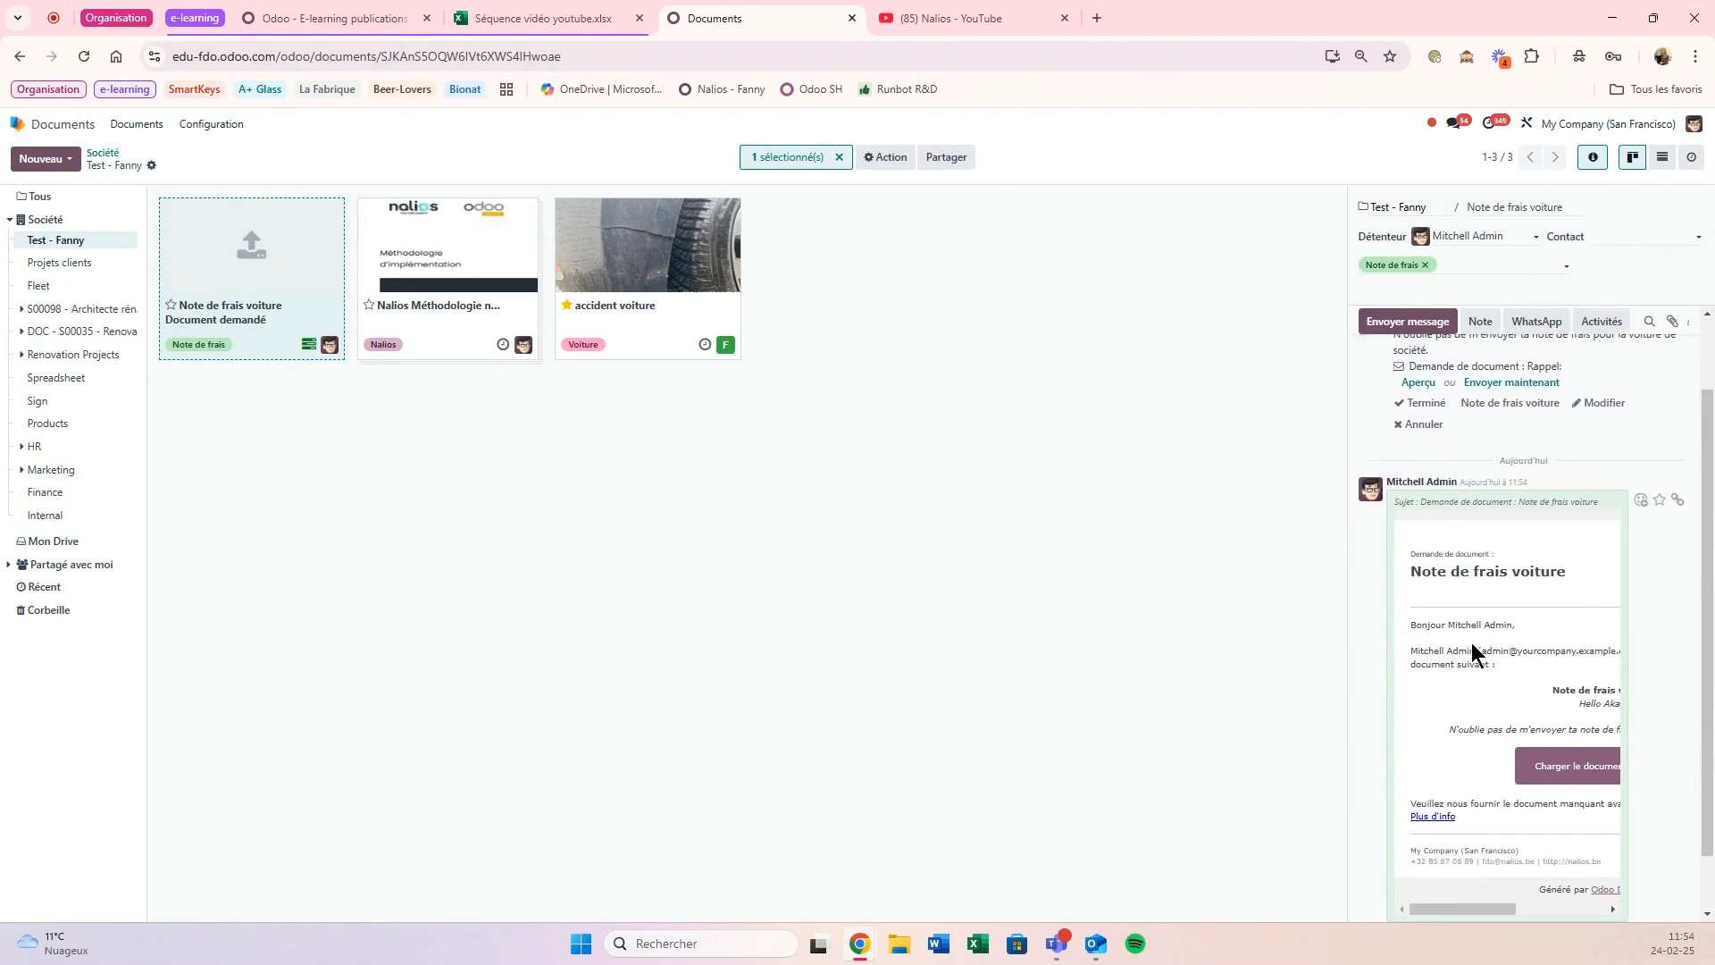
pyautogui.hscroll(1, 1473, 653)
pyautogui.hscroll(-1, 1543, 575)
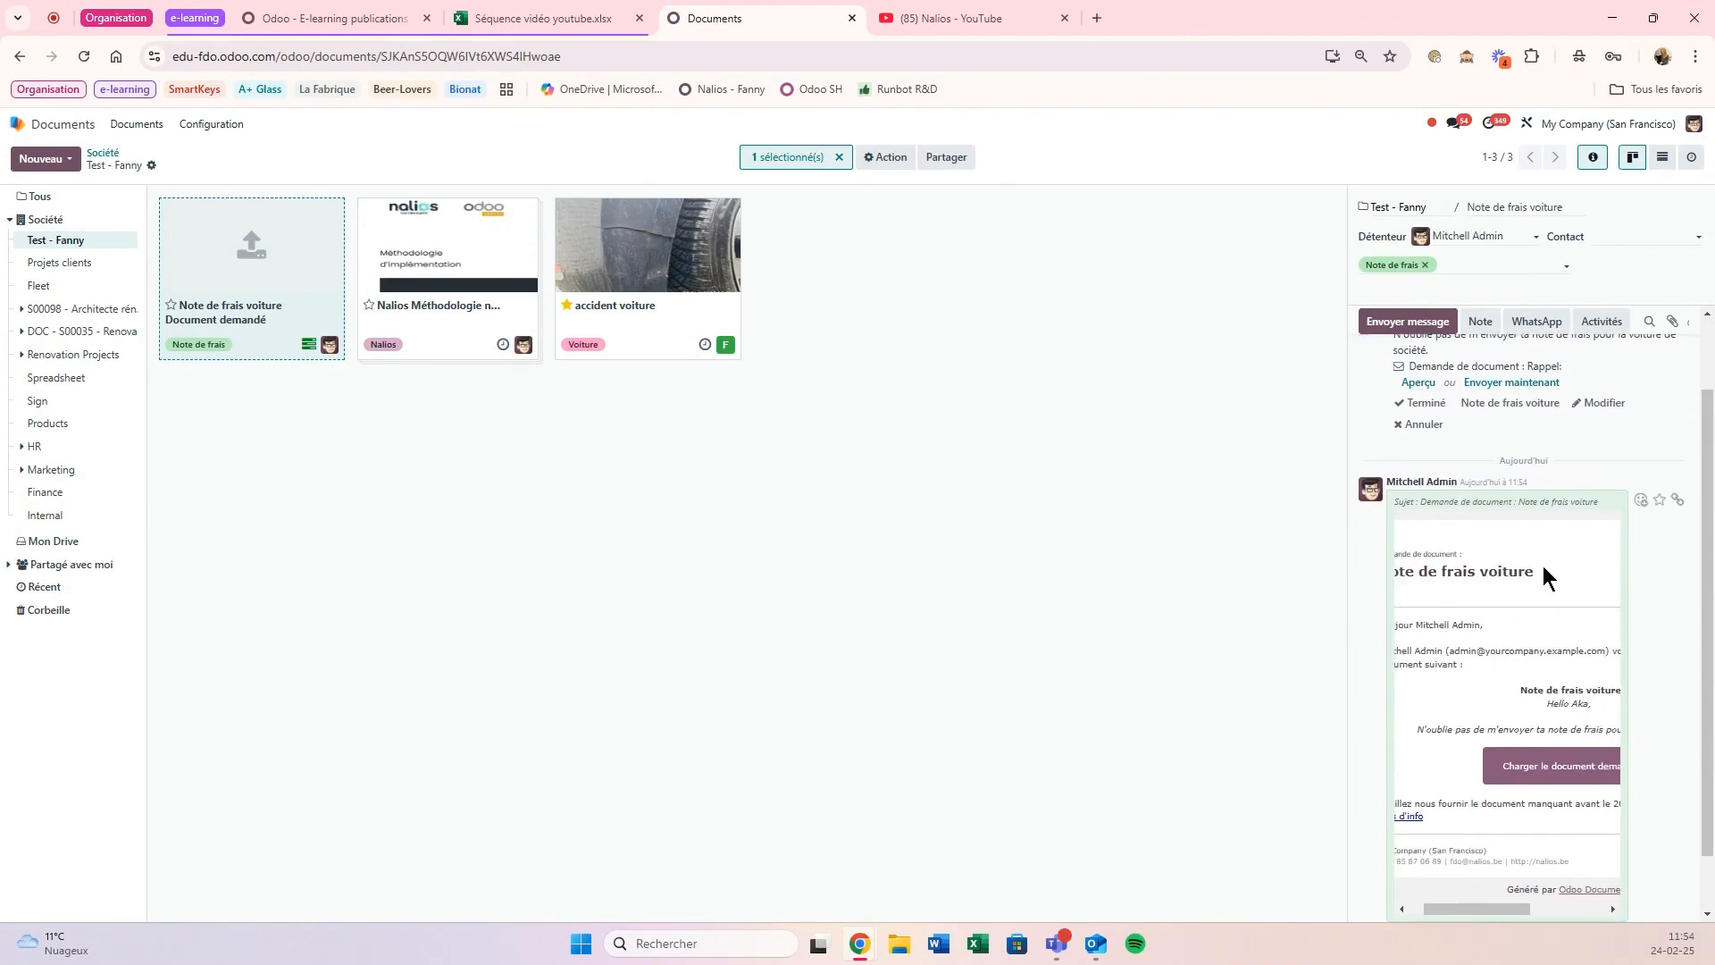
pyautogui.scroll(1, 1543, 574)
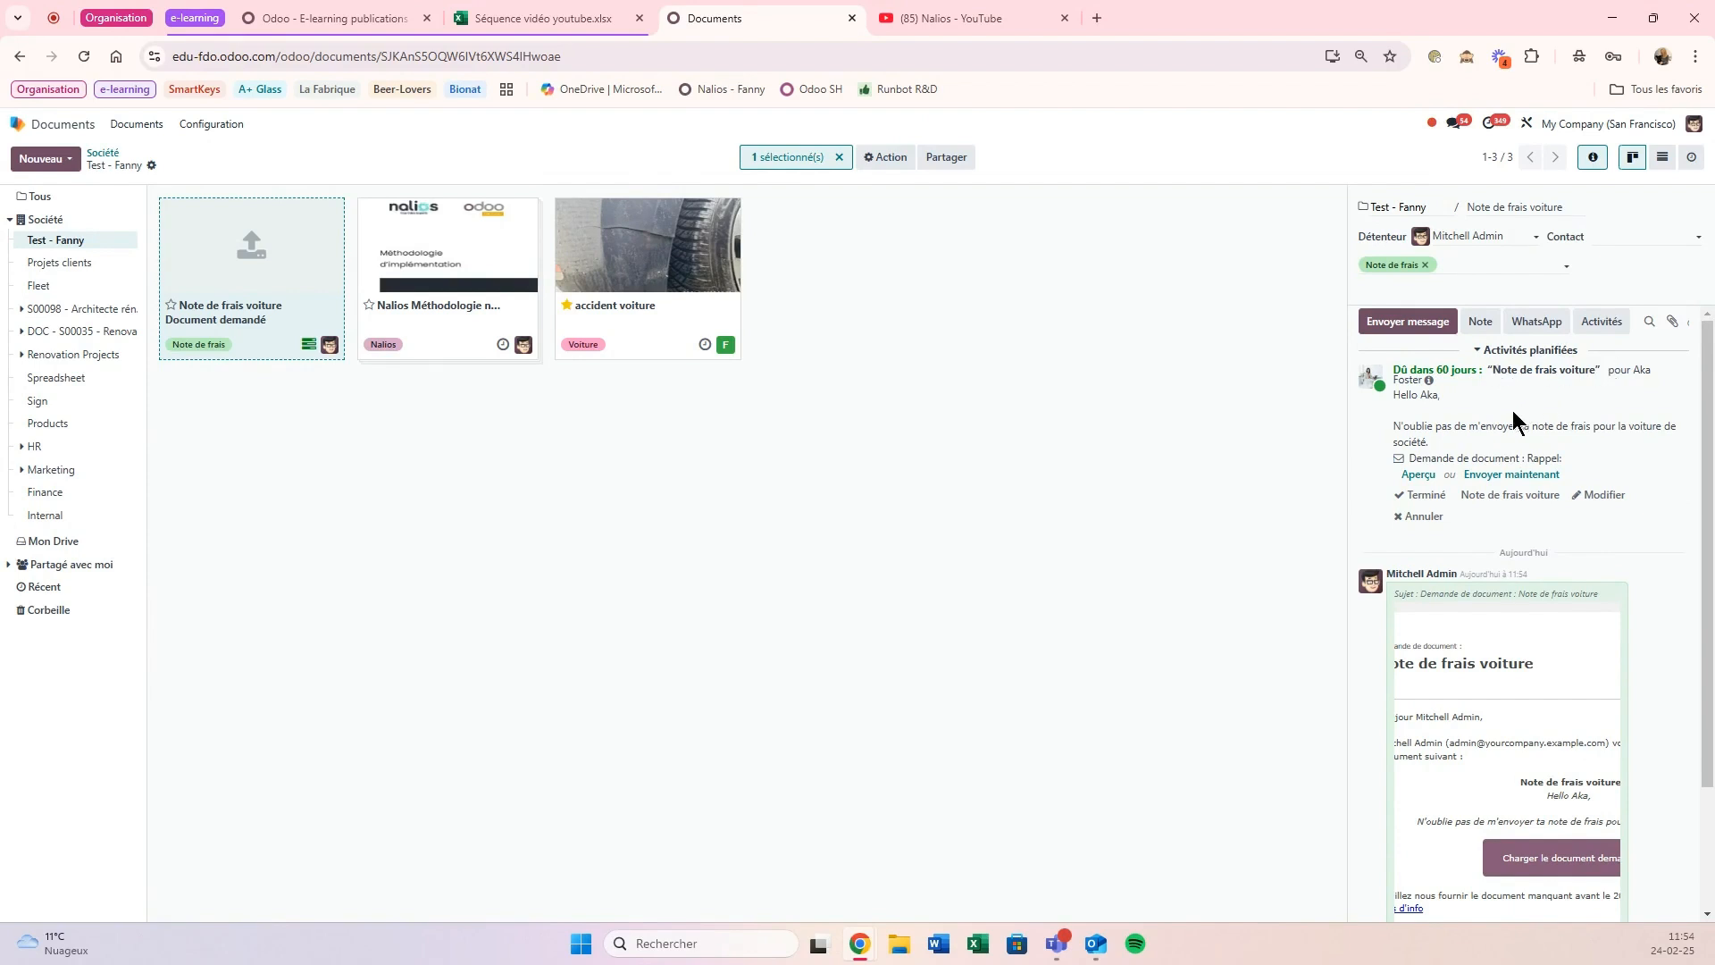
pyautogui.tripleClick(1414, 429)
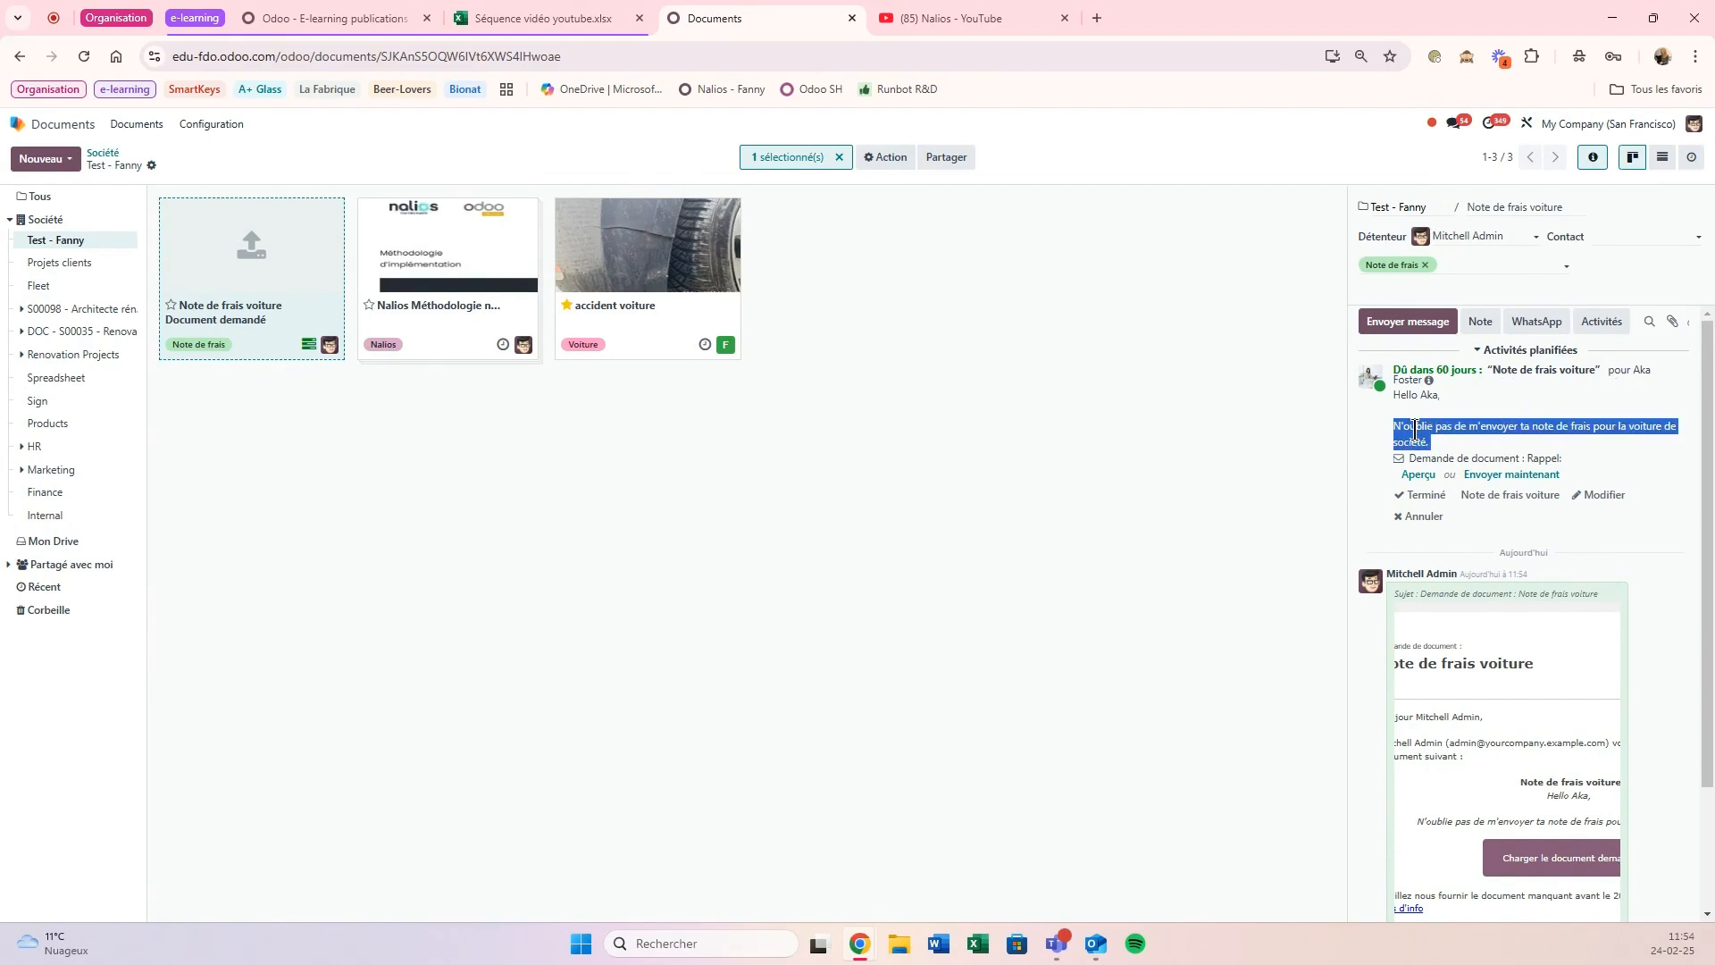
pyautogui.scroll(-1, 1490, 448)
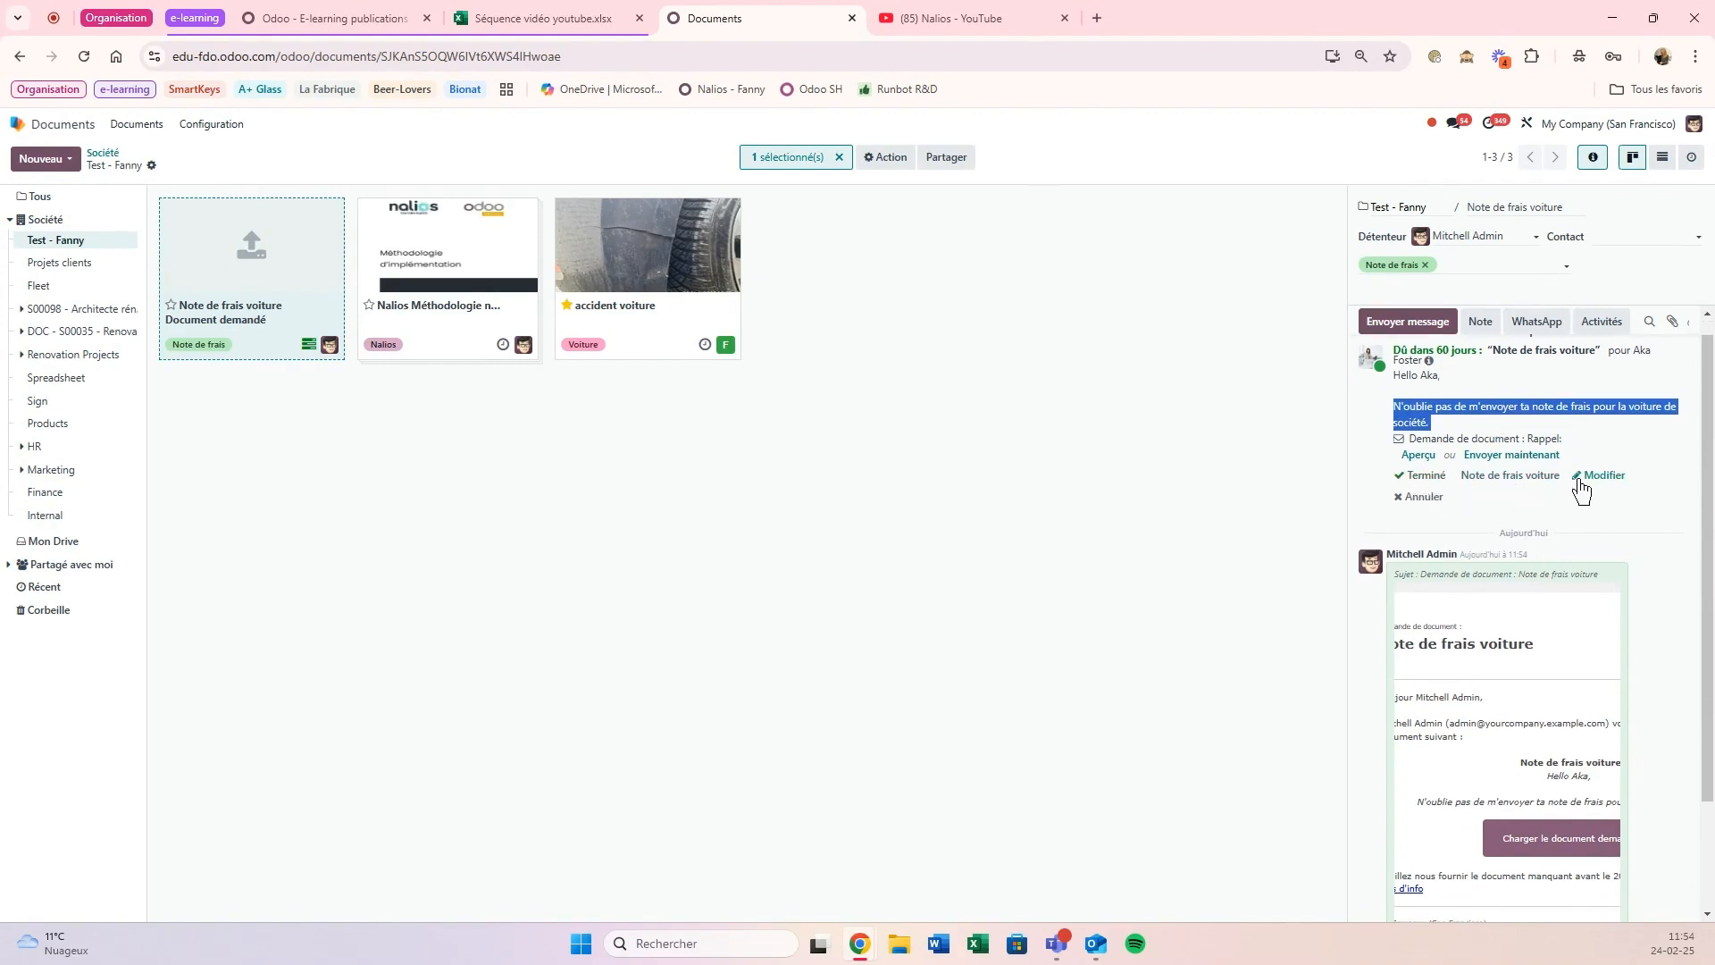
pyautogui.scroll(-1, 1474, 527)
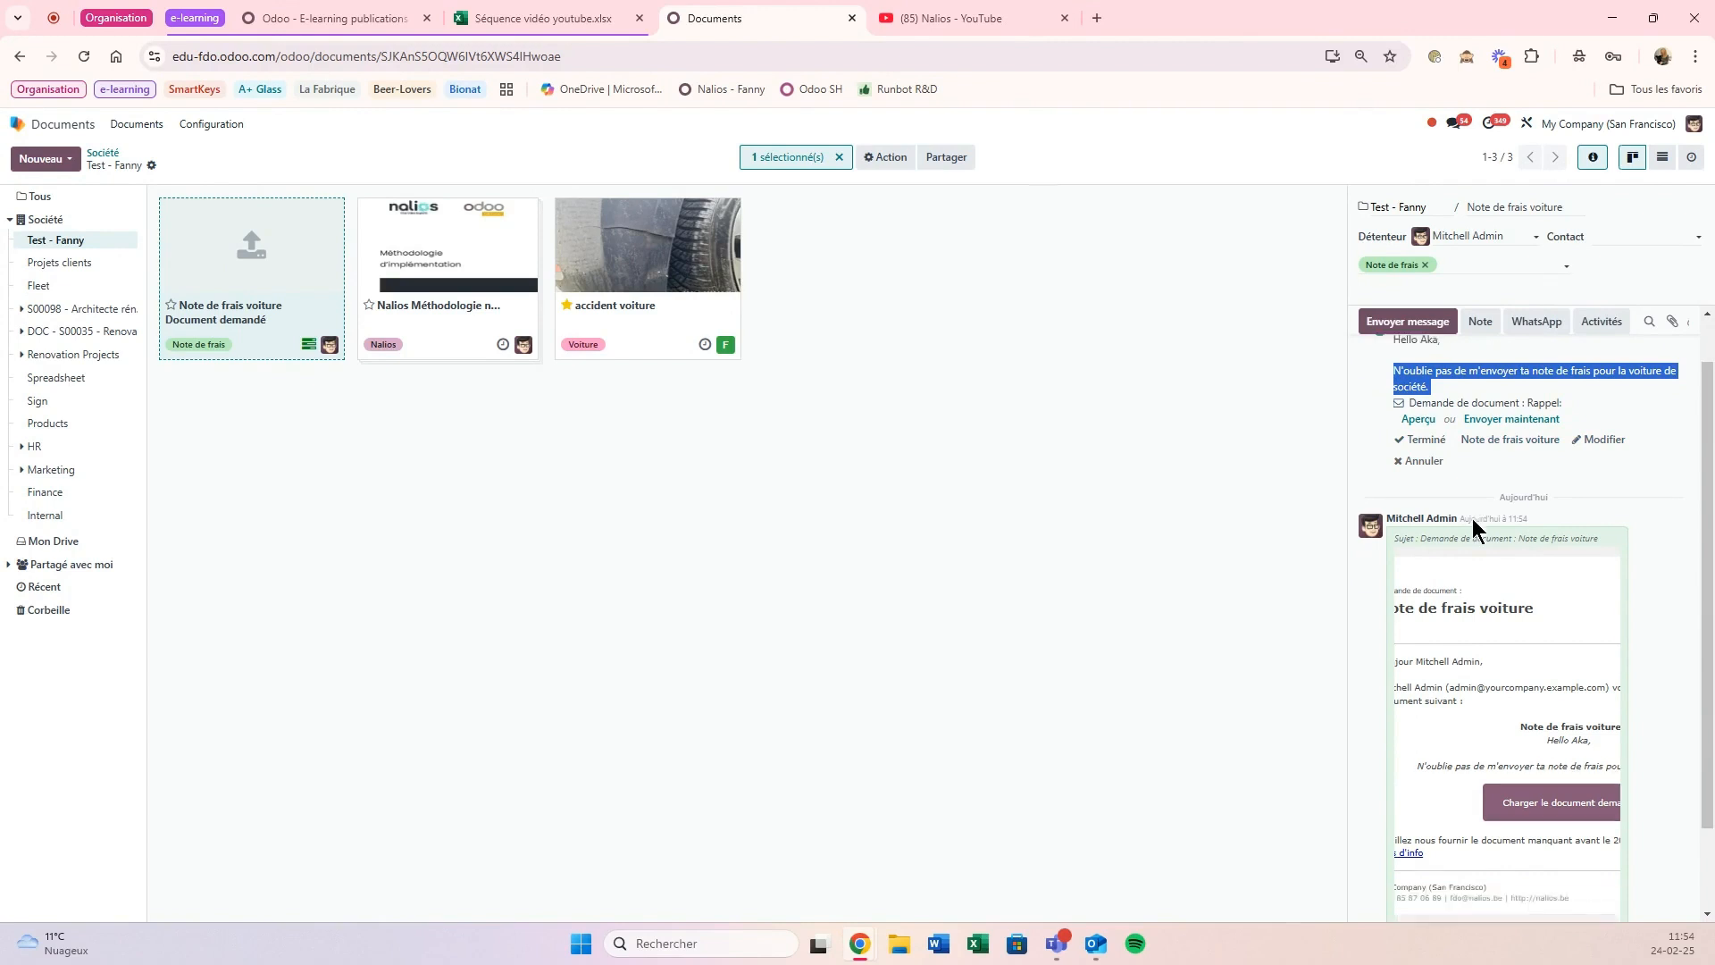
pyautogui.scroll(-2, 1474, 527)
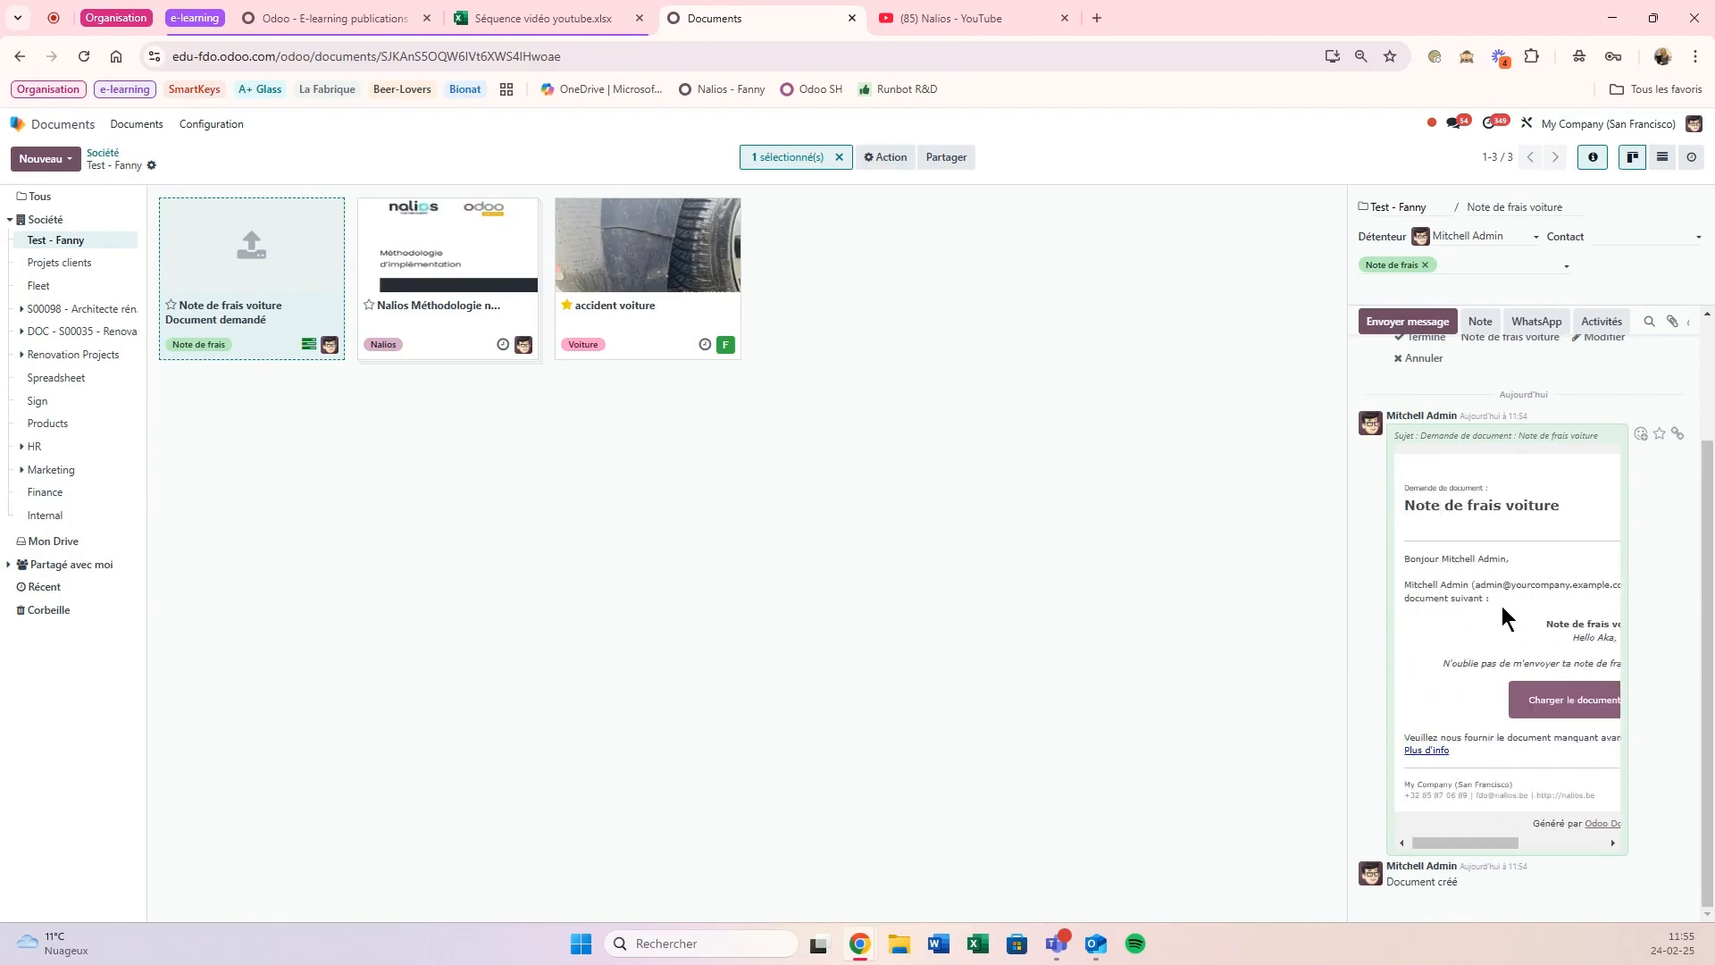
pyautogui.hscroll(3, 1478, 641)
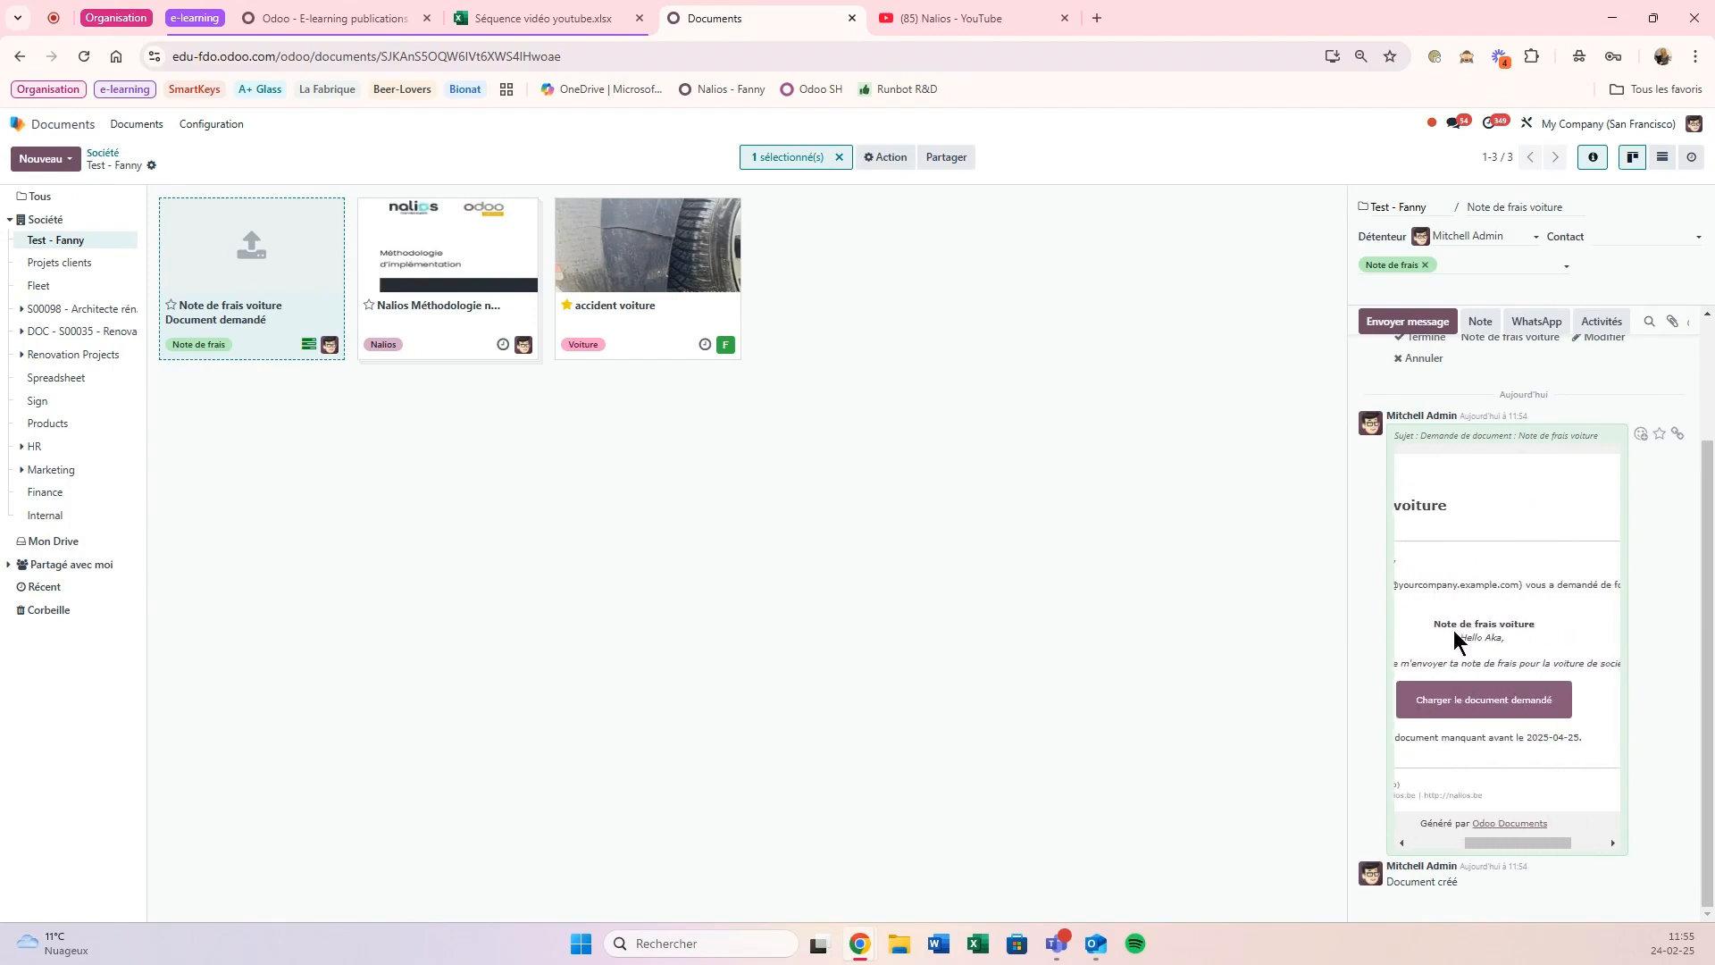
pyautogui.hscroll(-1, 1550, 630)
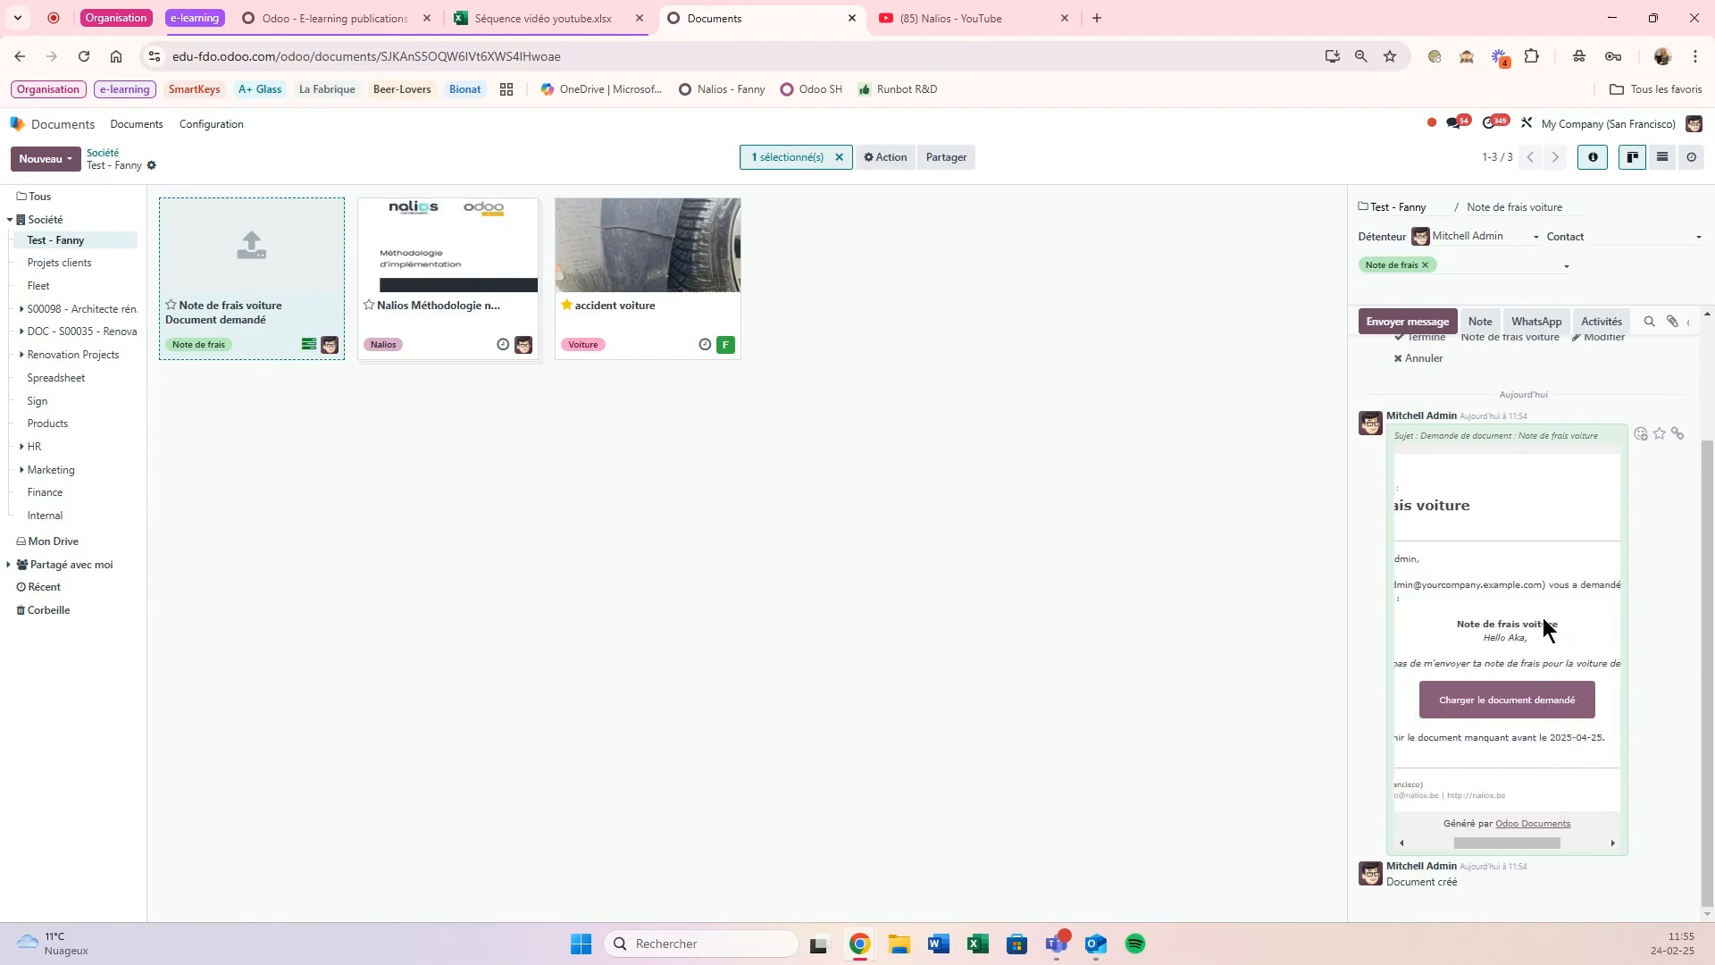
pyautogui.click(1510, 715)
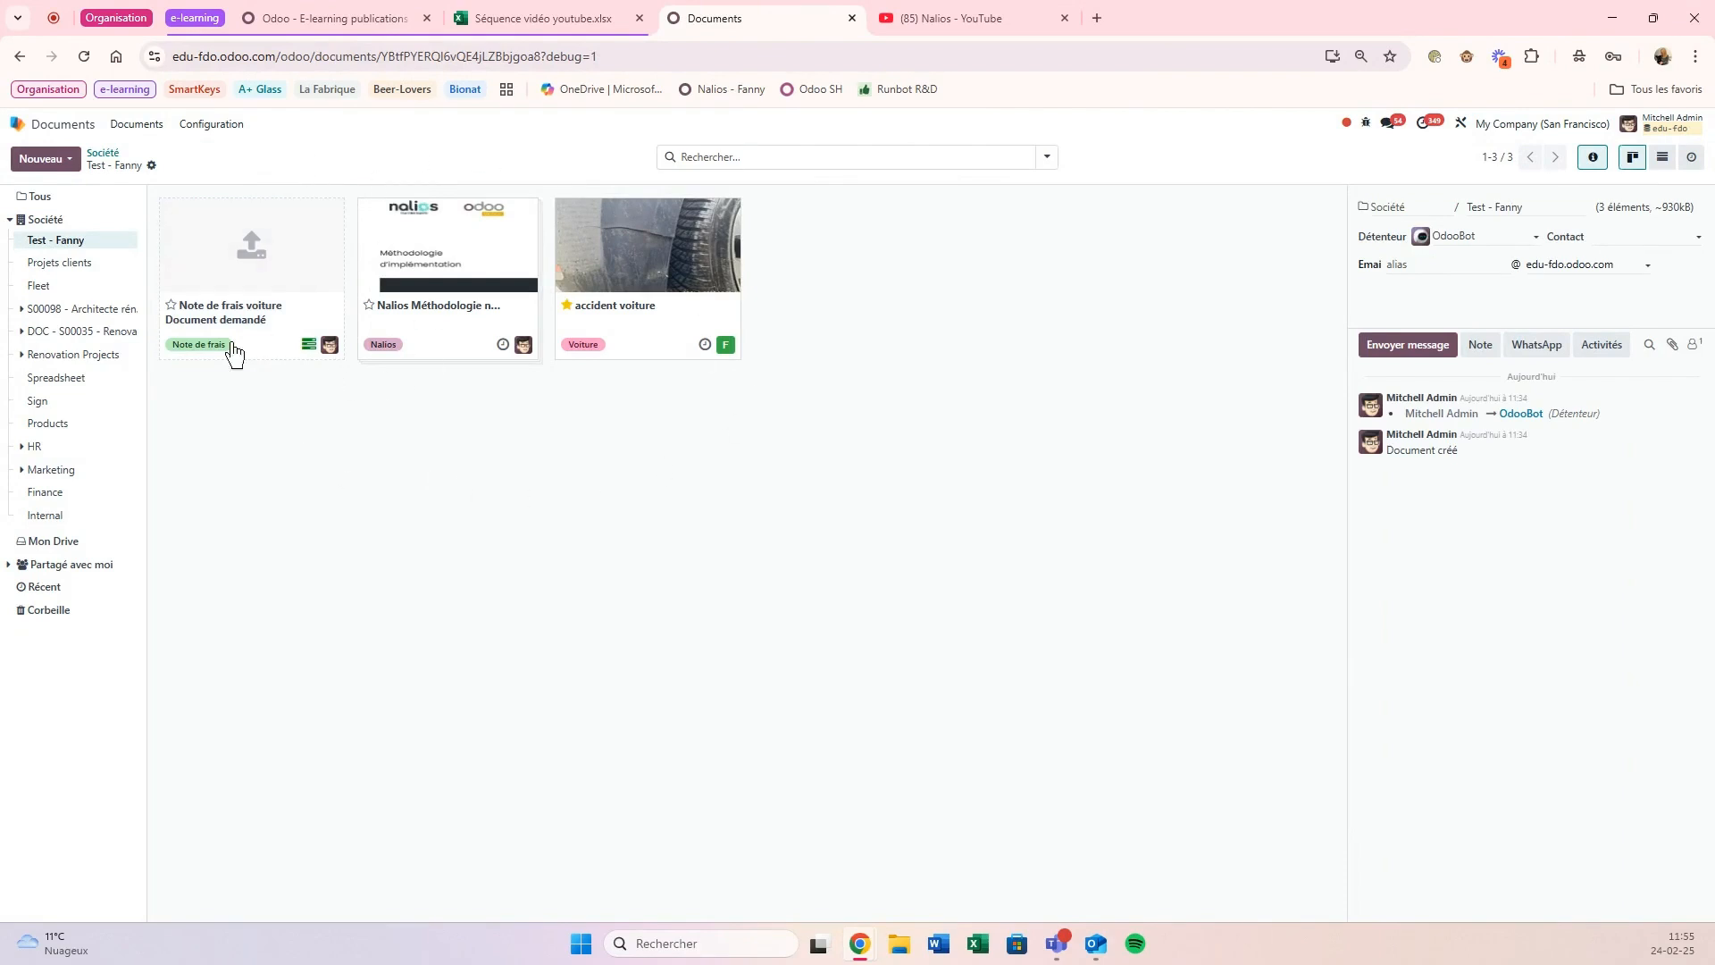
# - Open the file picker from the "Note de frais voiture" placeholder and close it without choosing a file
pyautogui.click(271, 295)
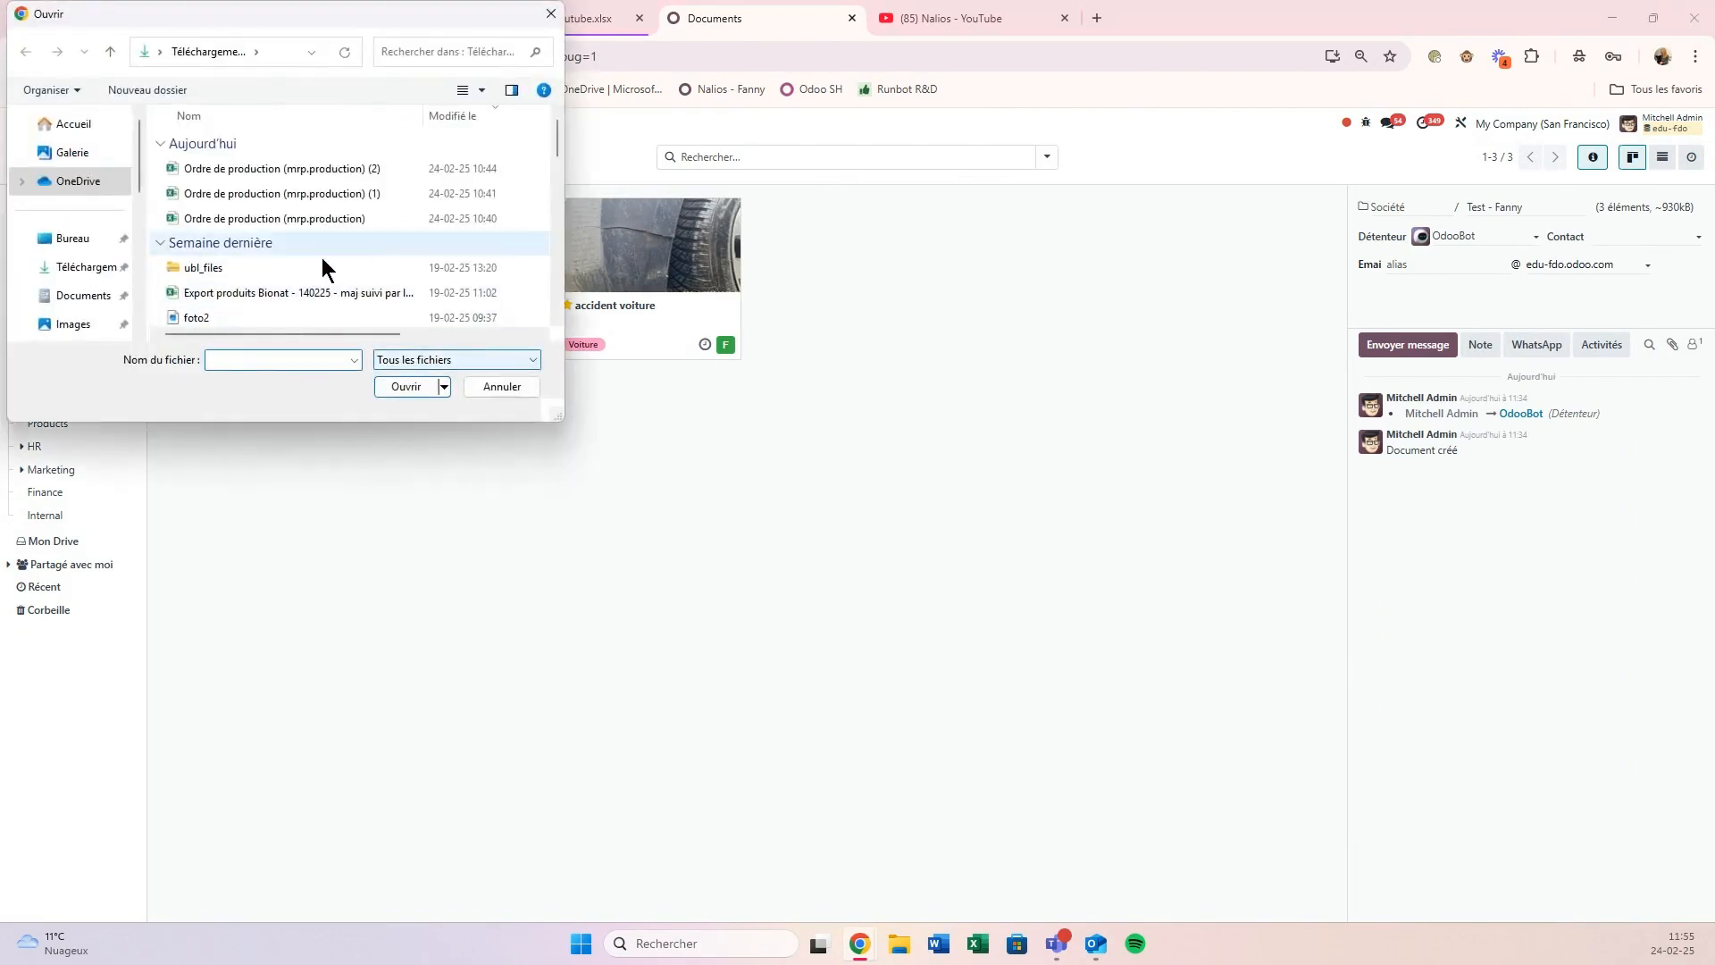
pyautogui.scroll(-1, 276, 261)
pyautogui.click(497, 388)
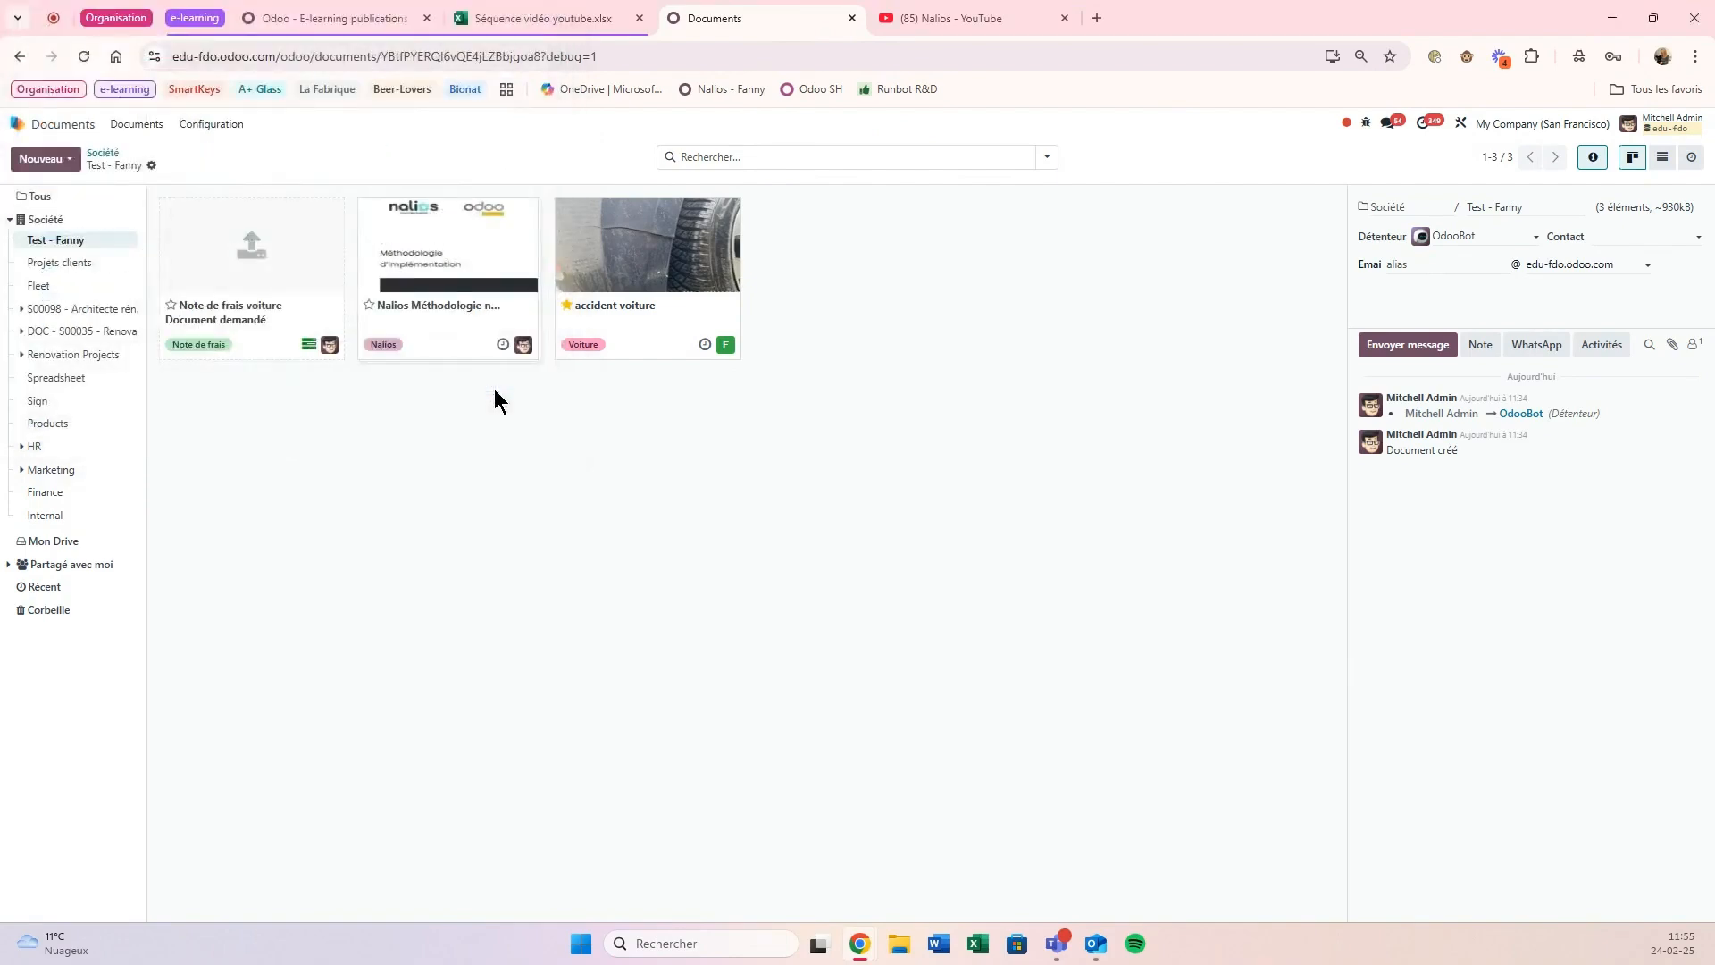
# - Start a new document request in the Test - Fanny folder with the activity type "Charger un document"
pyautogui.click(63, 161)
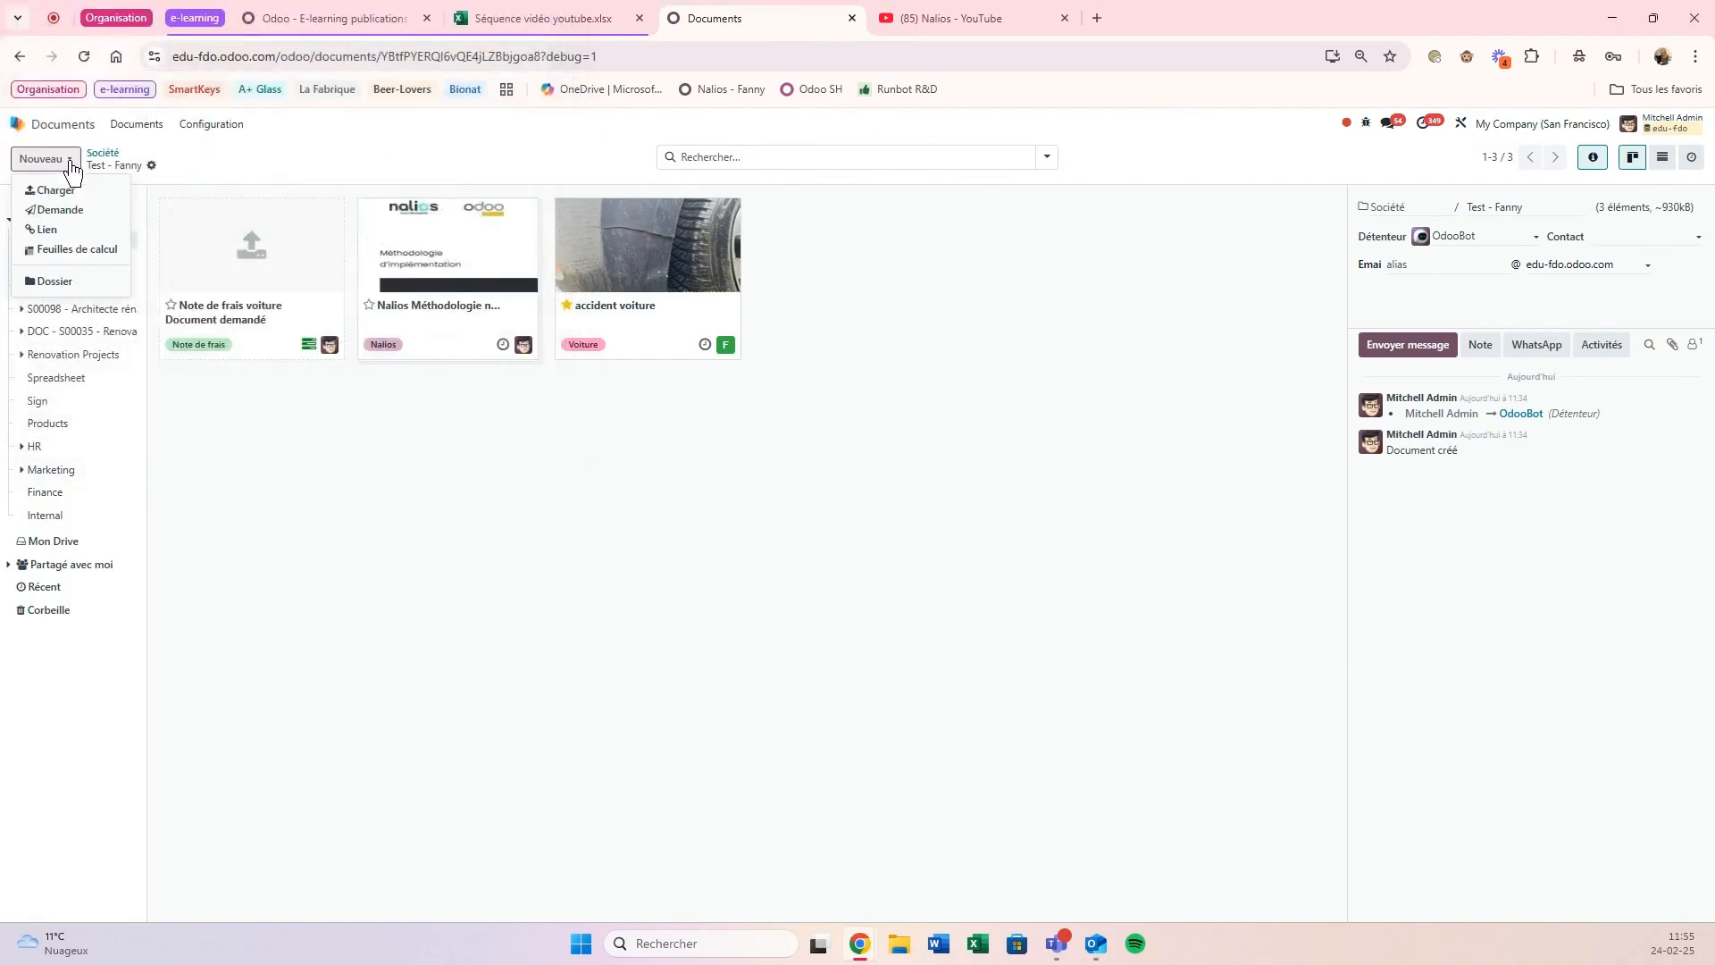
pyautogui.click(62, 215)
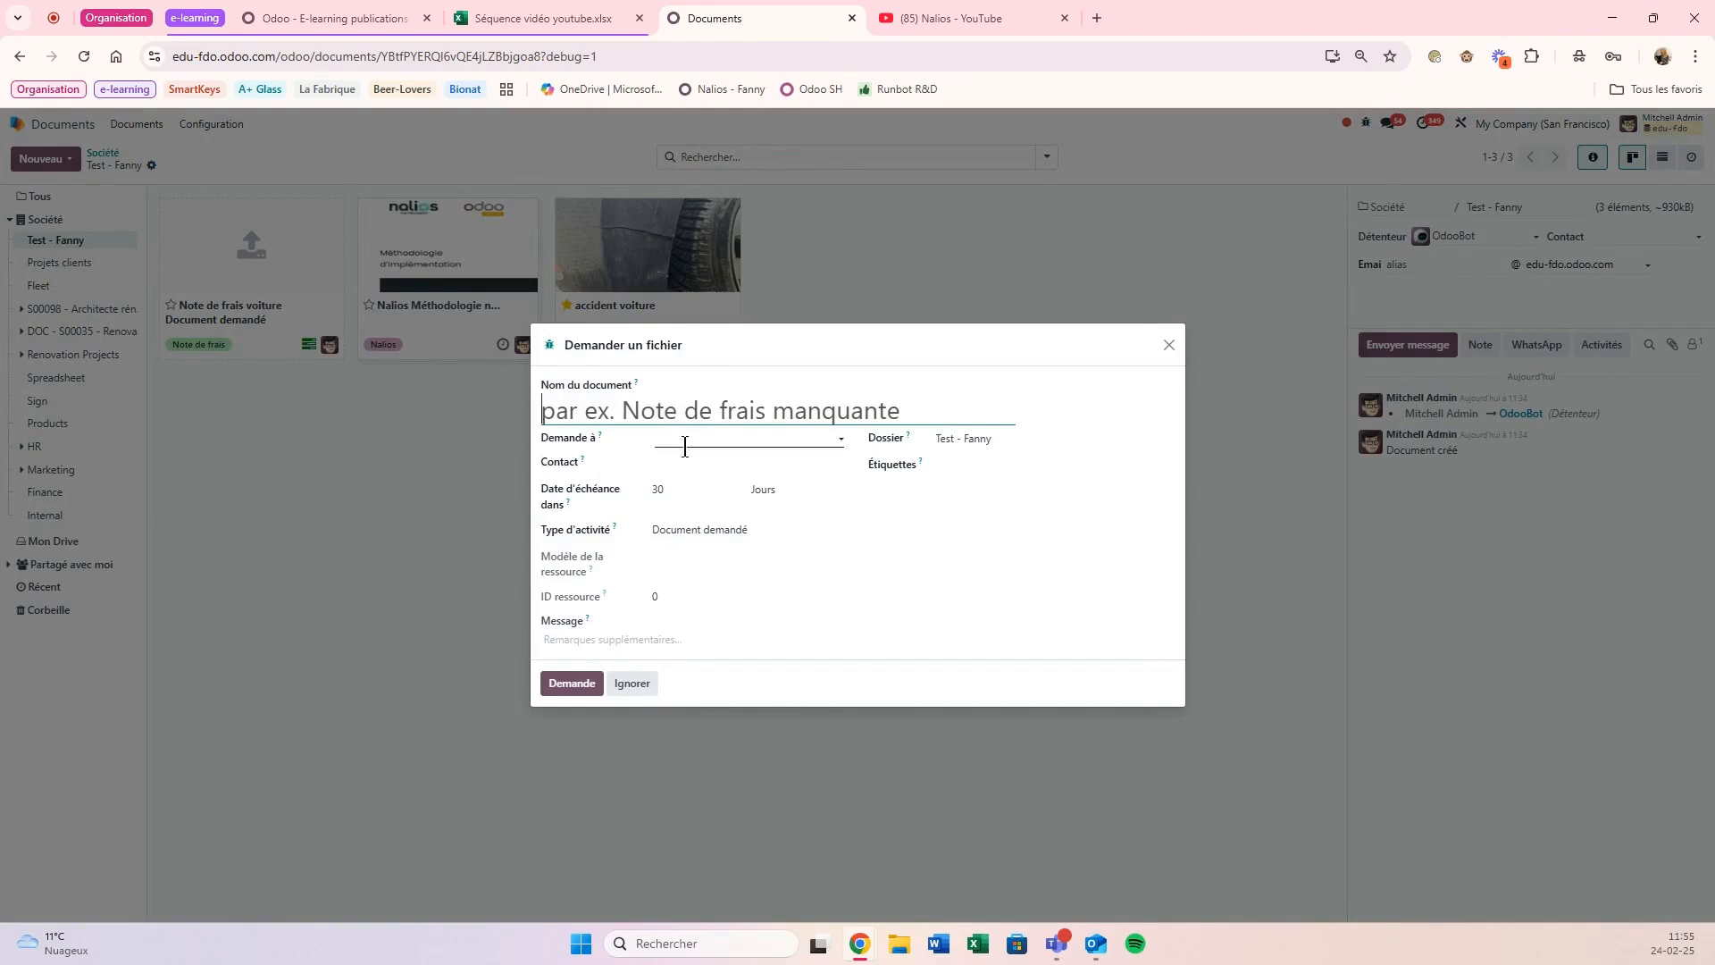
pyautogui.click(706, 529)
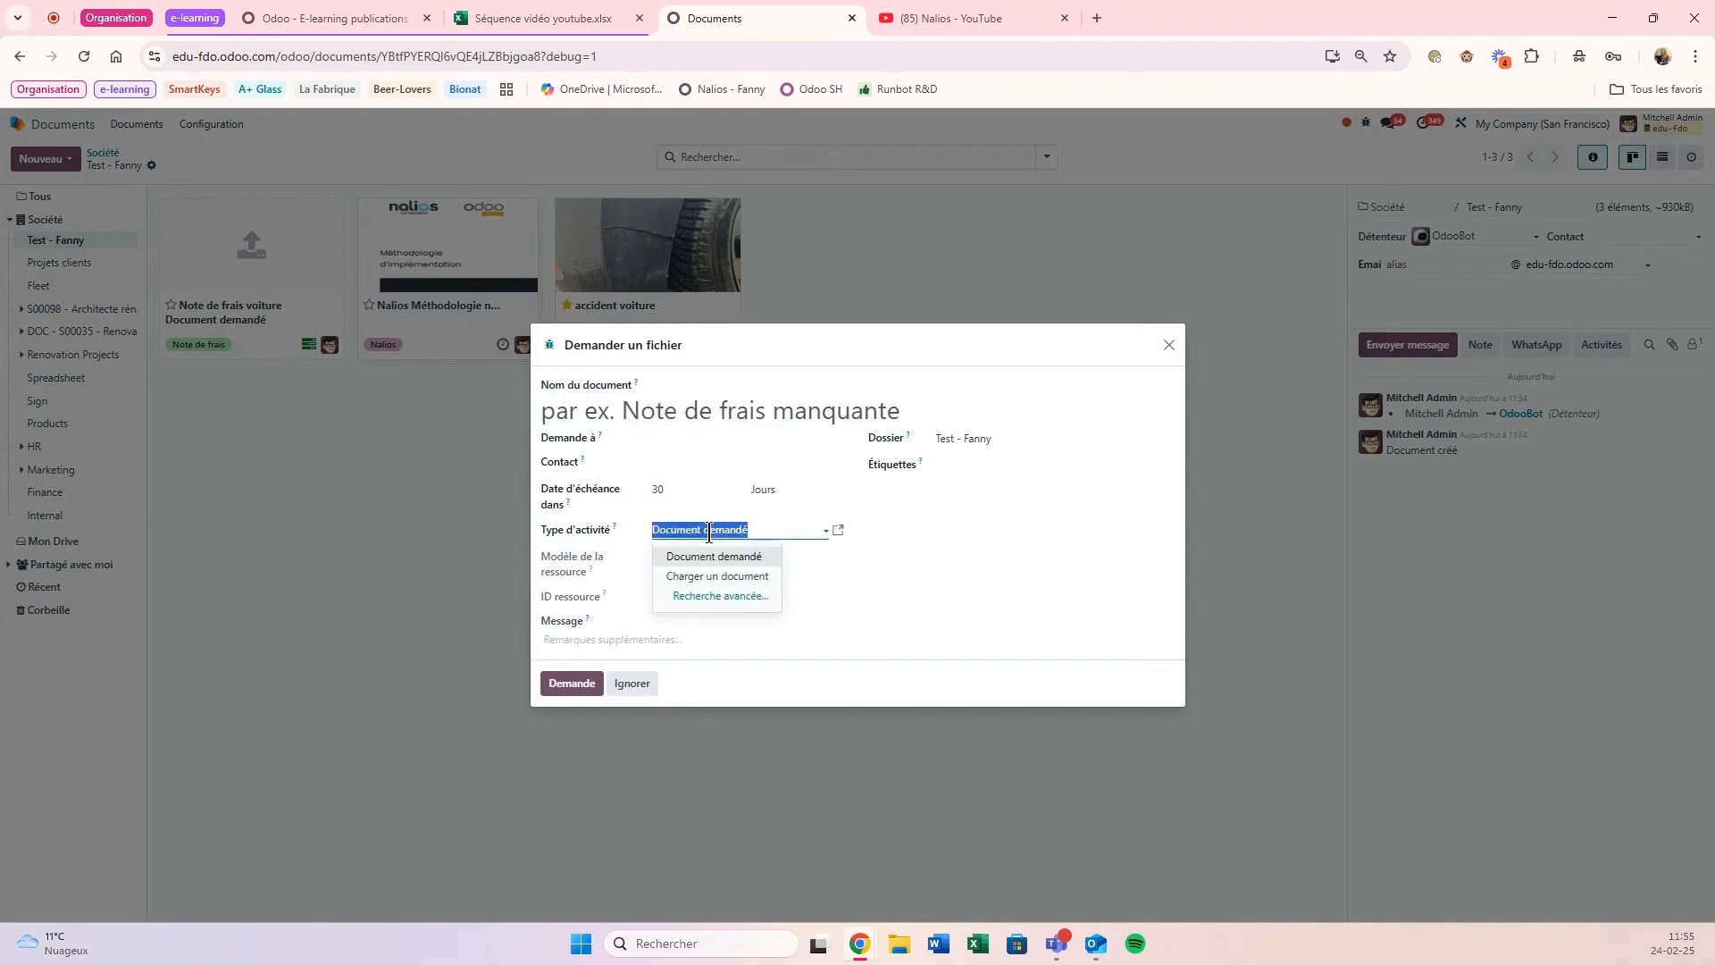
pyautogui.click(724, 576)
# - Name the requested document "Contrat de travail"
pyautogui.click(682, 411)
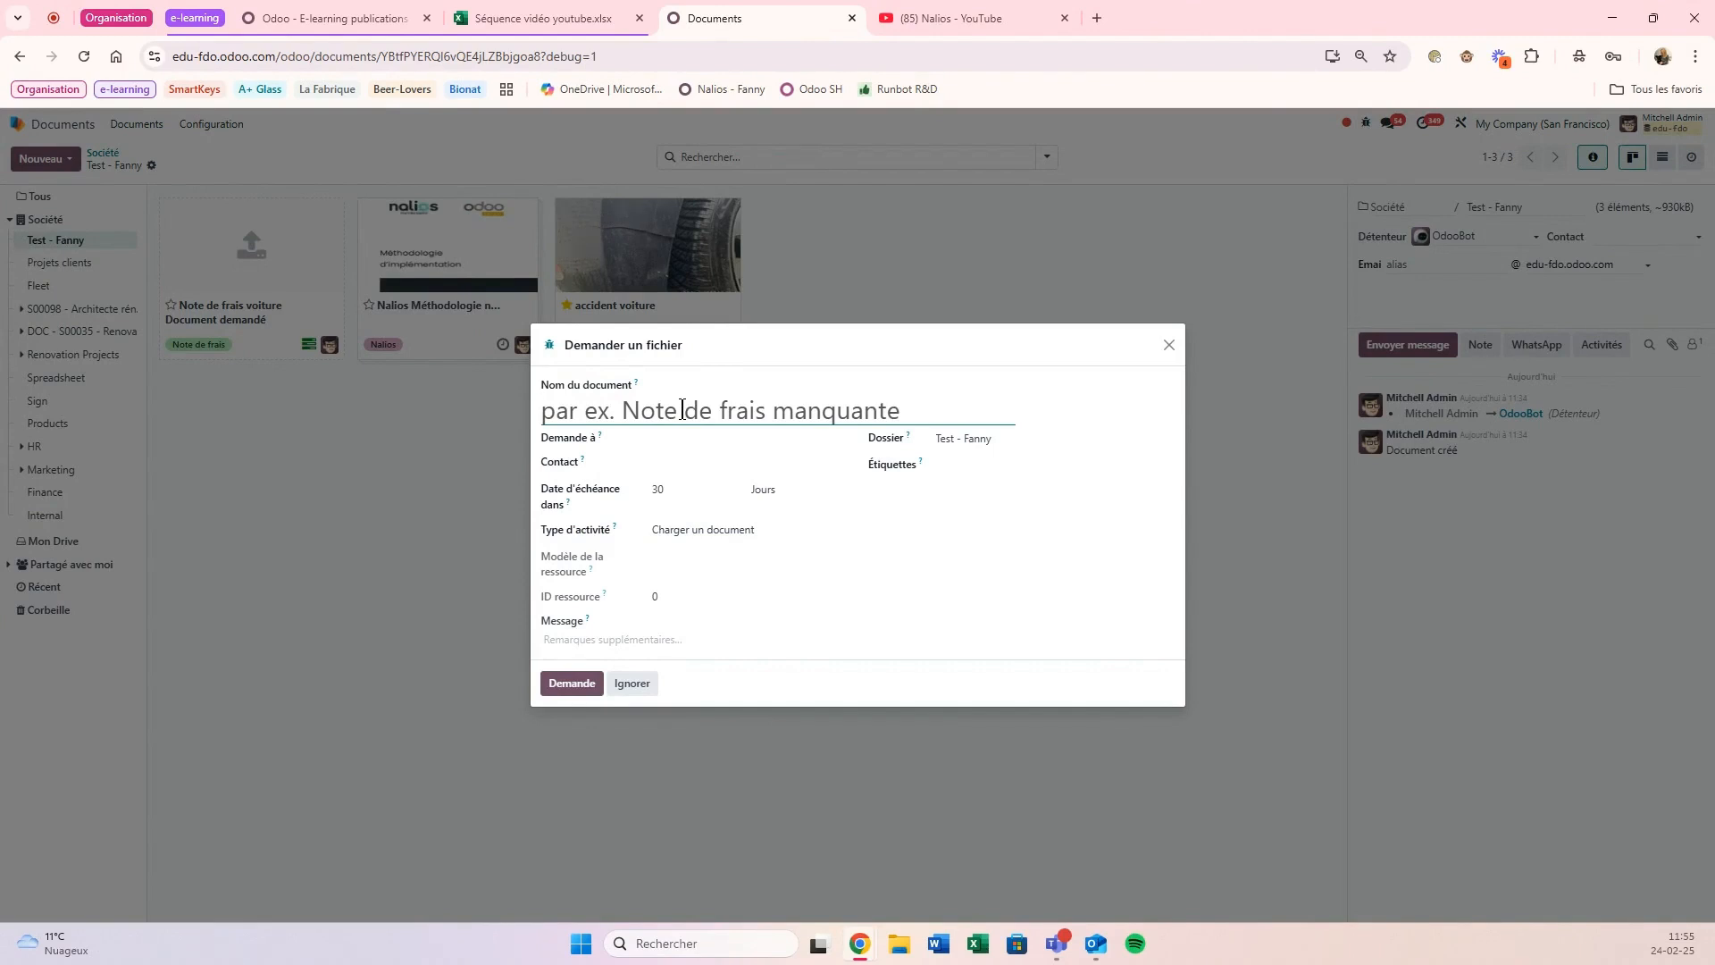
pyautogui.write('Contrat de t')
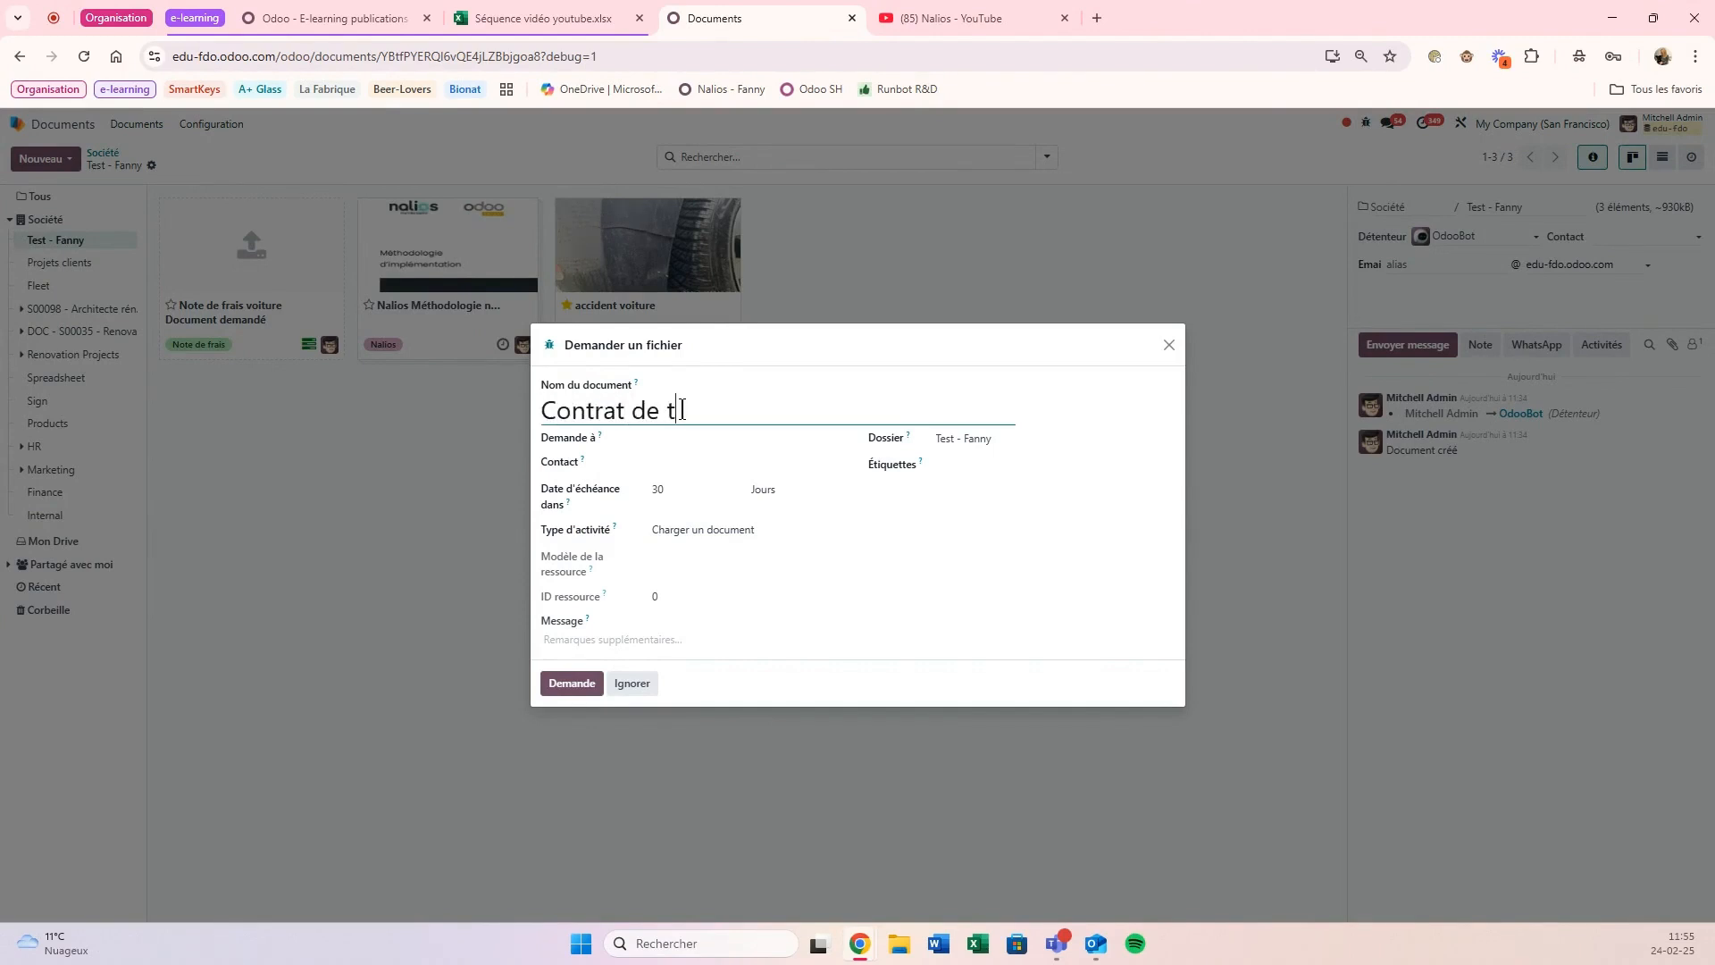
pyautogui.write('ravai')
pyautogui.press('BackSpace')
pyautogui.press('BackSpace')
pyautogui.press('BackSpace')
pyautogui.press('BackSpace')
pyautogui.write('ravail')
# - Address the request to the contact listed just below AXA, leave its tags empty and submit it
pyautogui.click(661, 439)
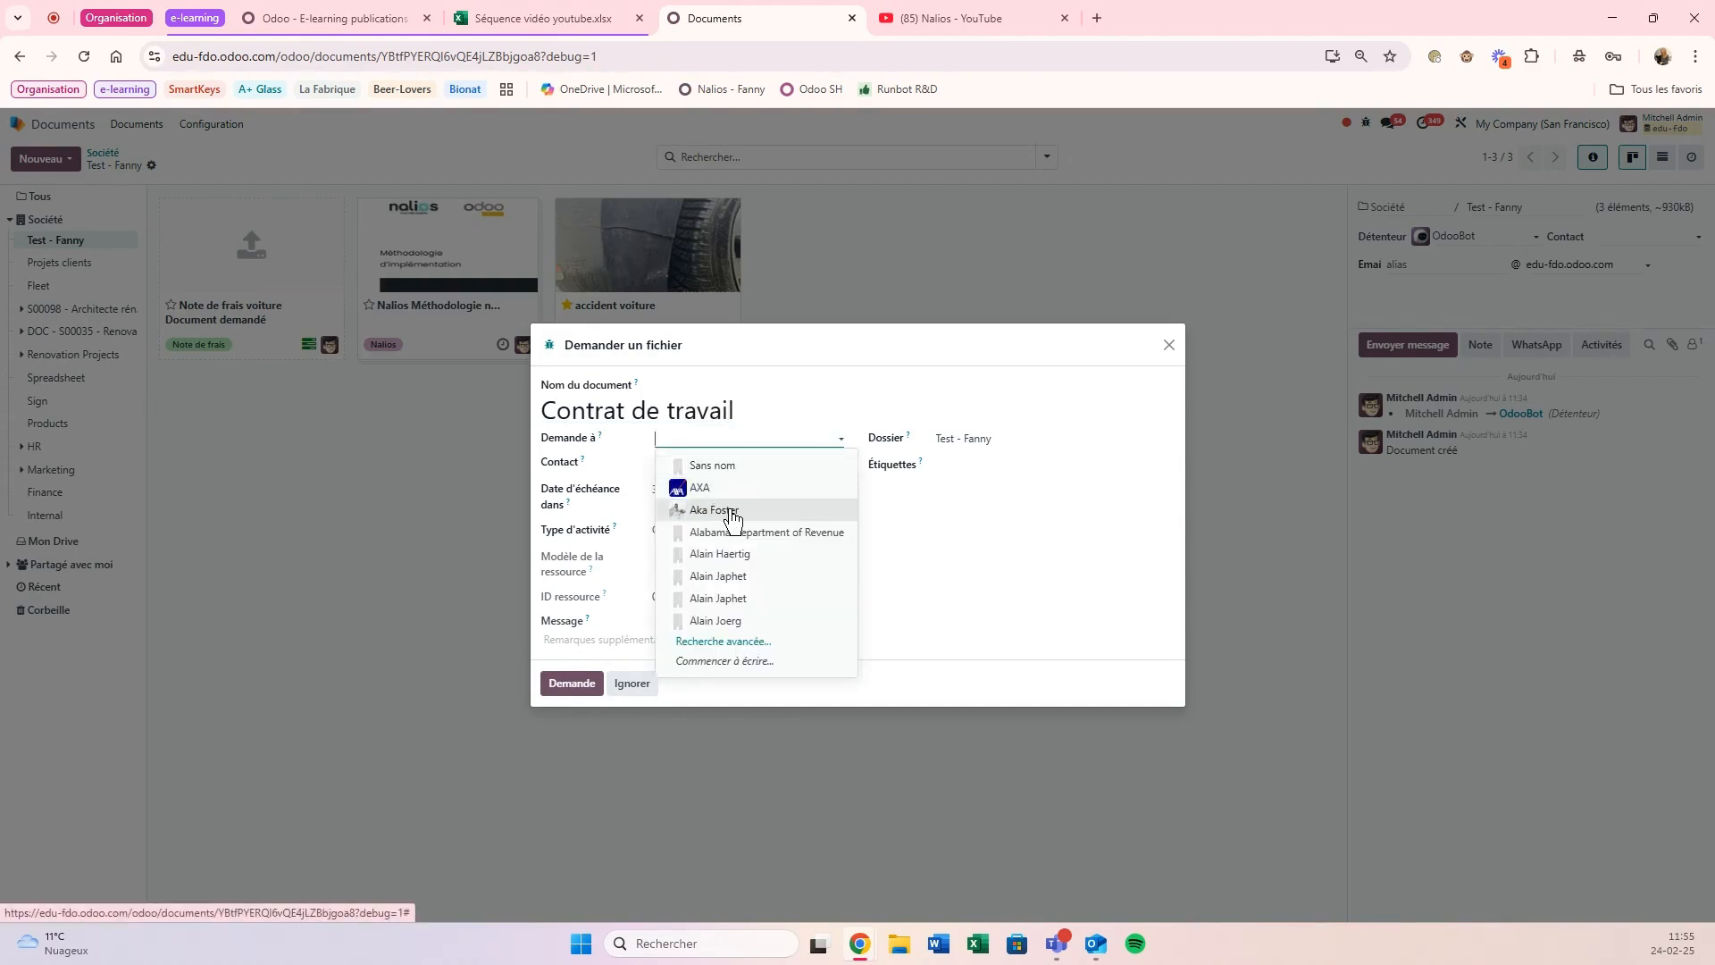
pyautogui.click(732, 514)
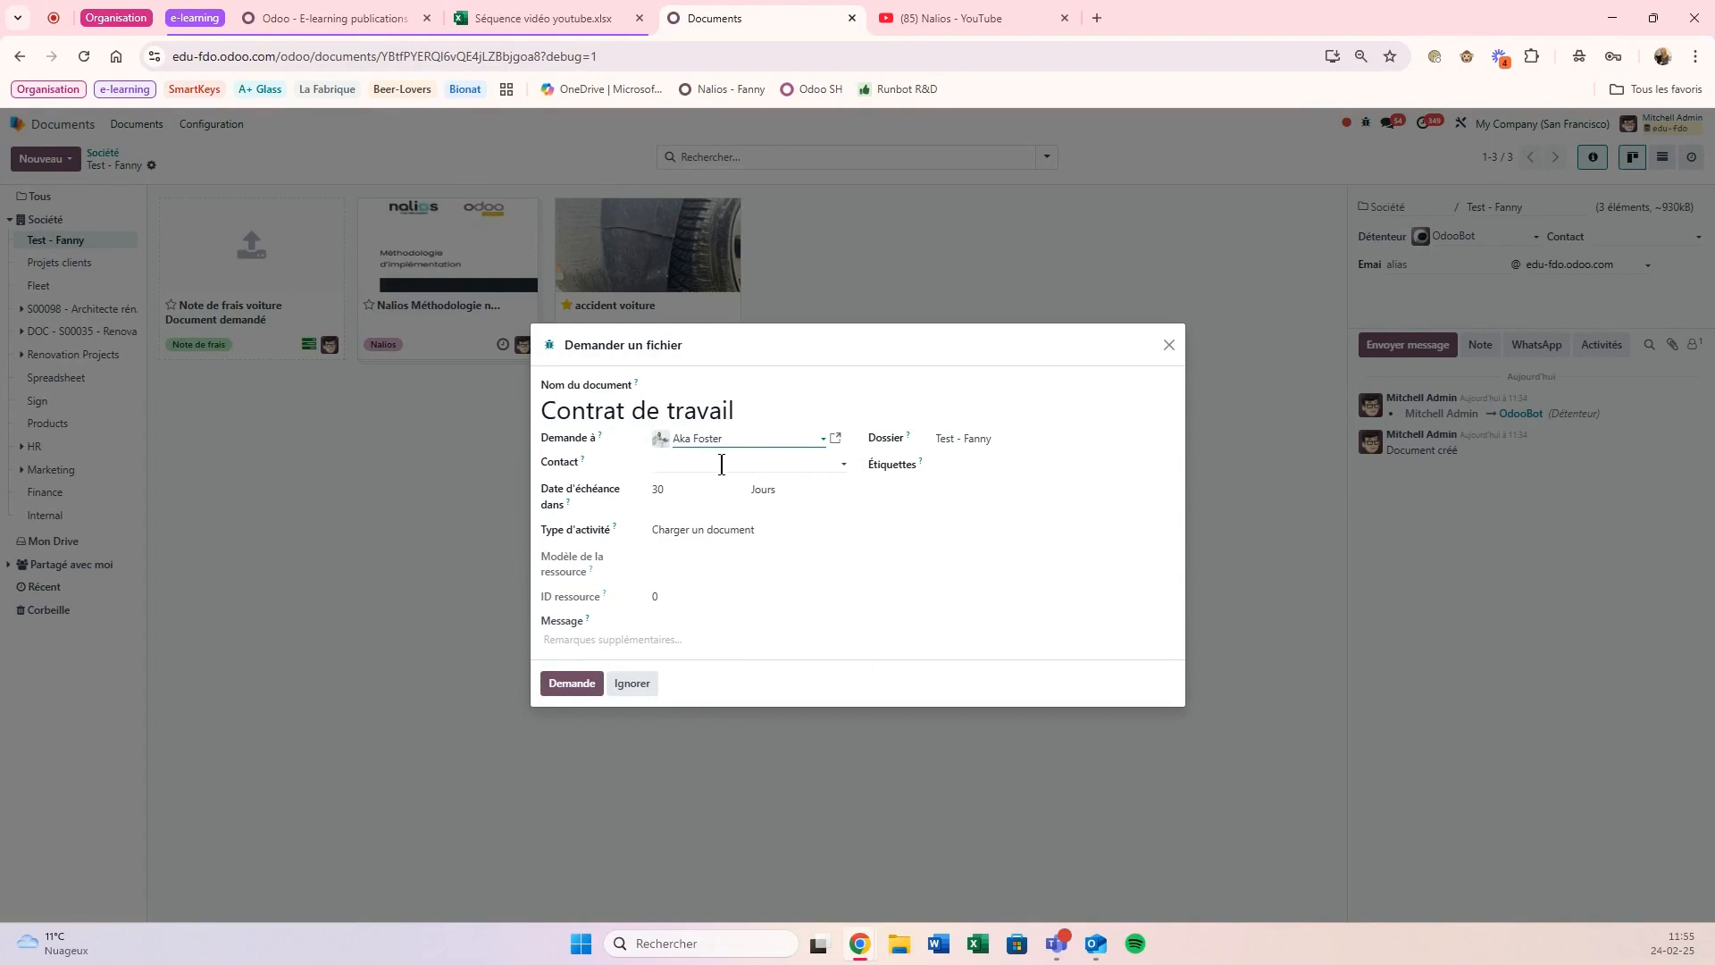
pyautogui.click(1006, 468)
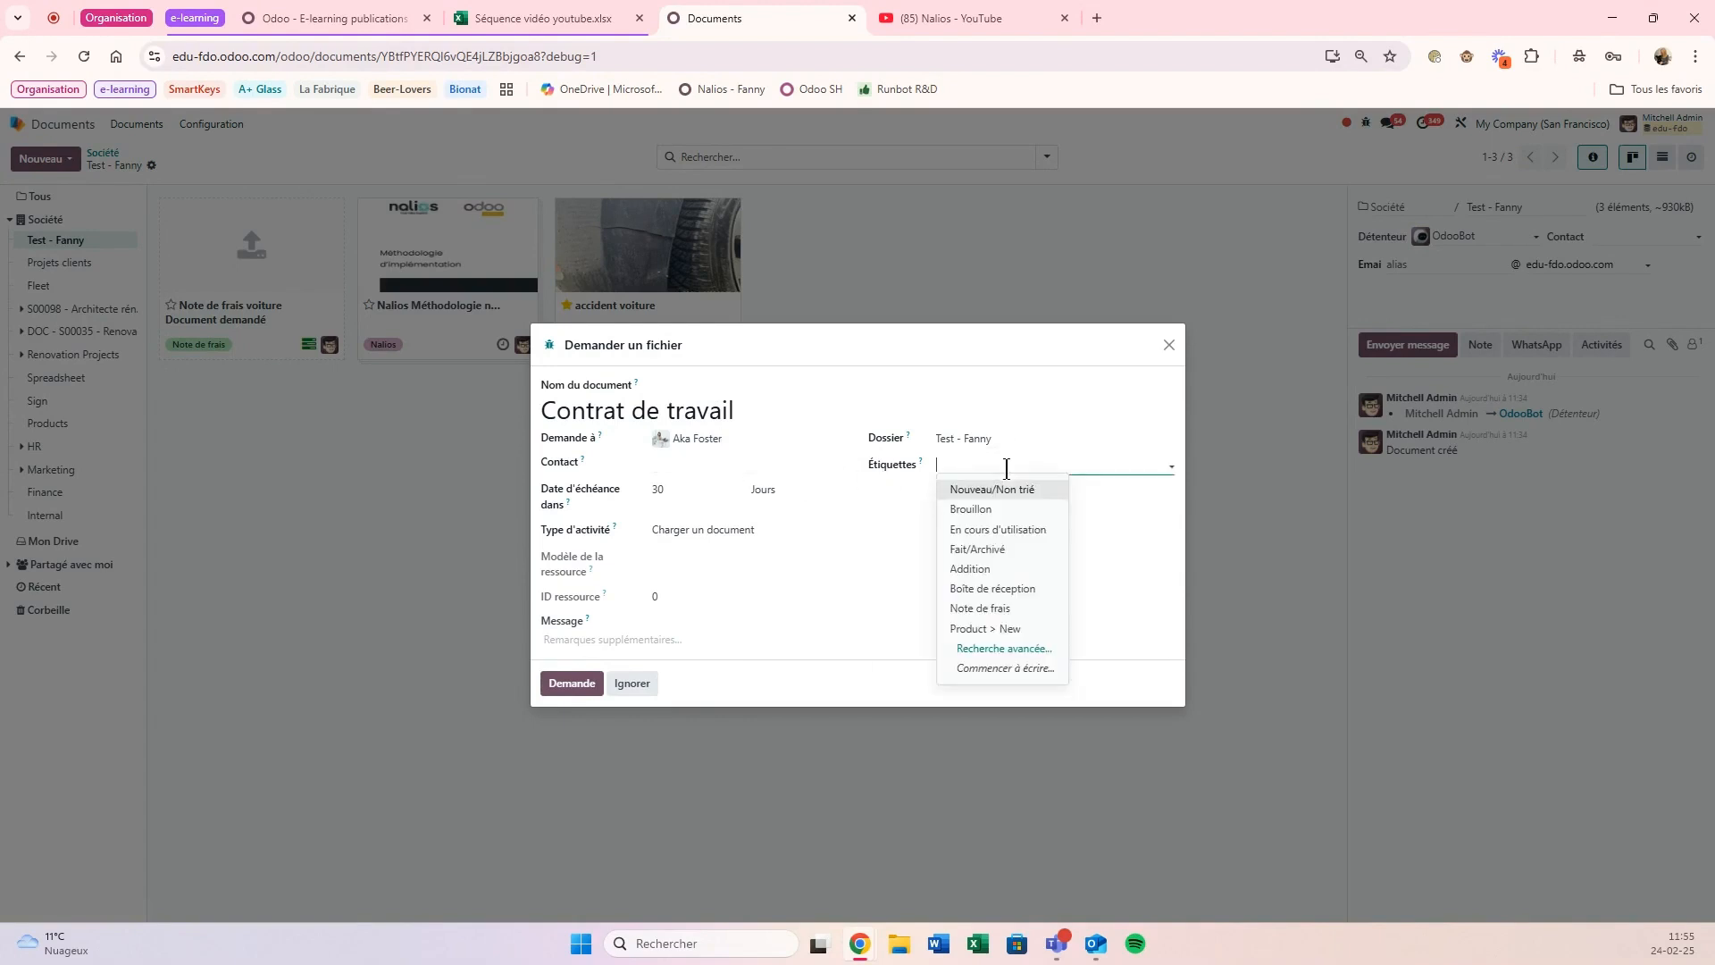
pyautogui.click(568, 684)
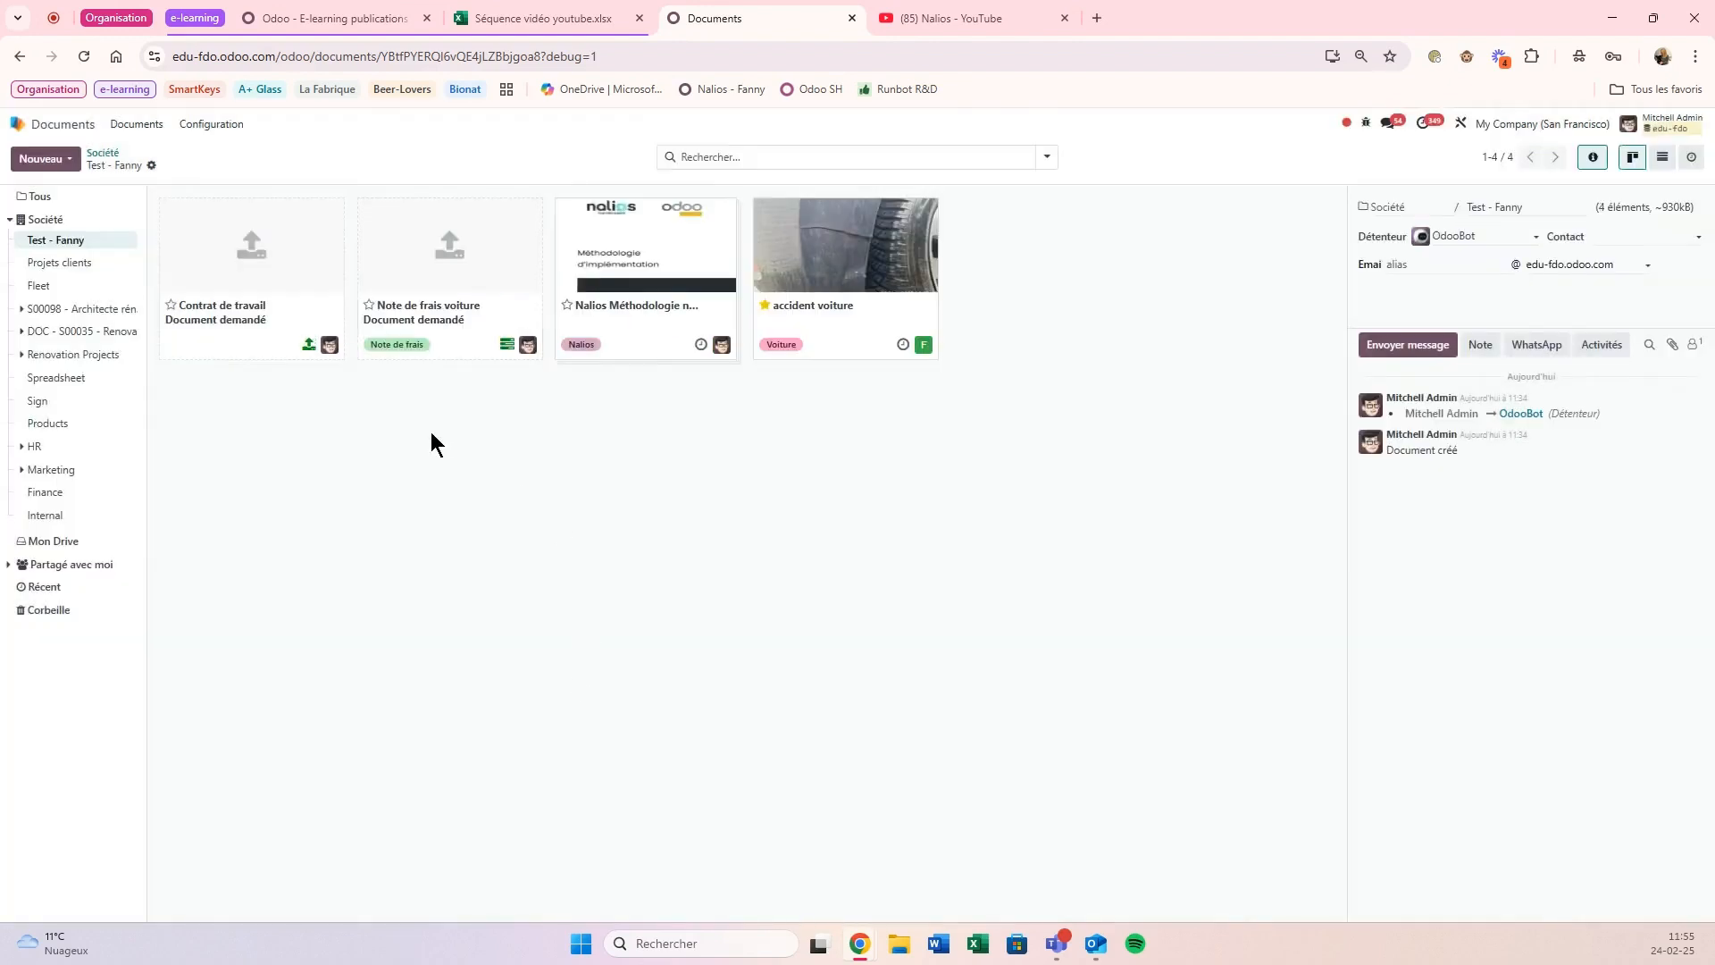
# - Select the "Contrat de travail" placeholder, open the file picker from its planned activity and close it without choosing a file
pyautogui.click(248, 355)
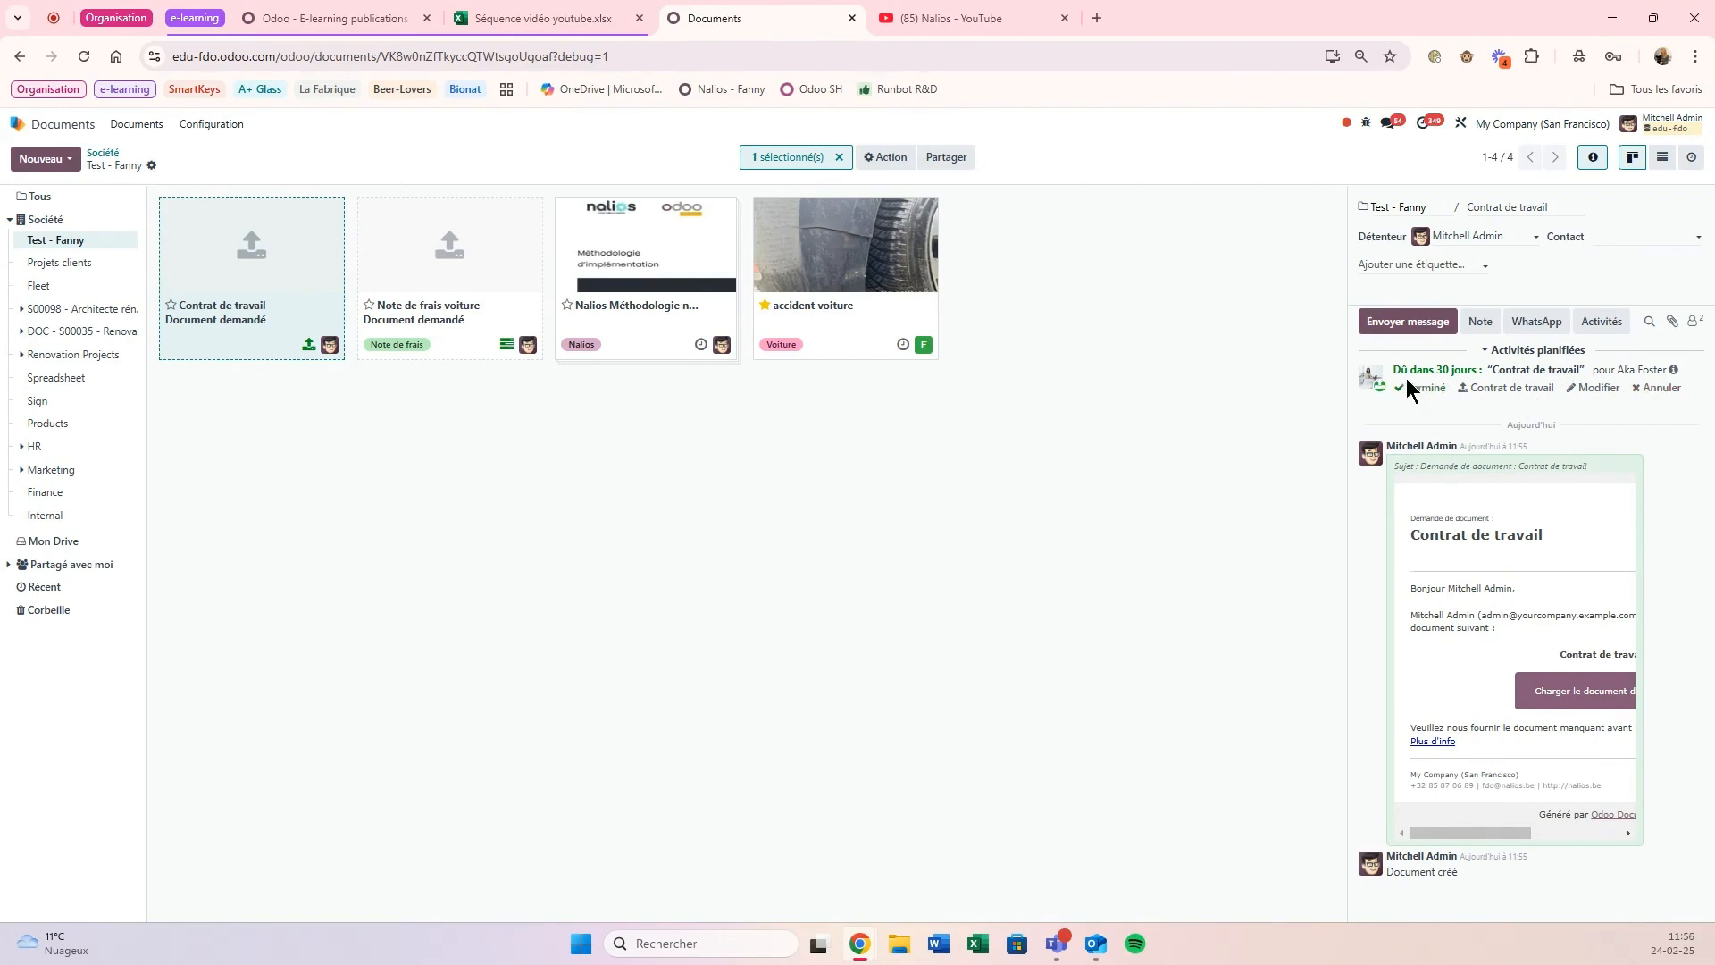
pyautogui.click(1498, 394)
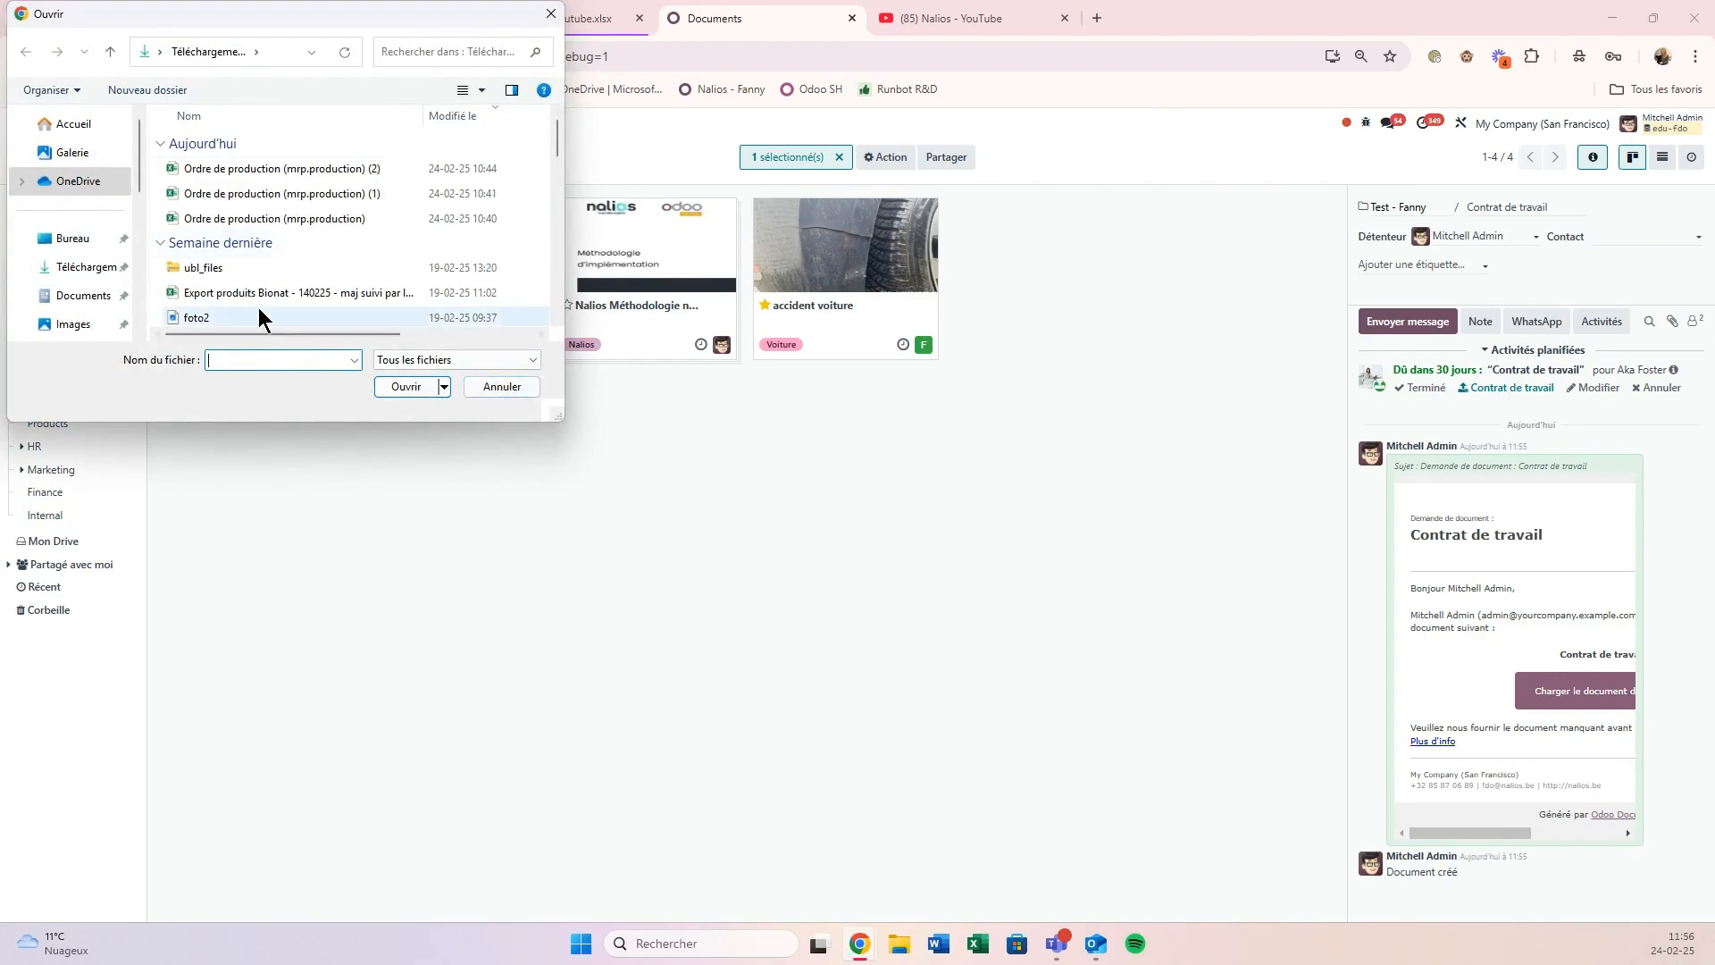
pyautogui.click(497, 390)
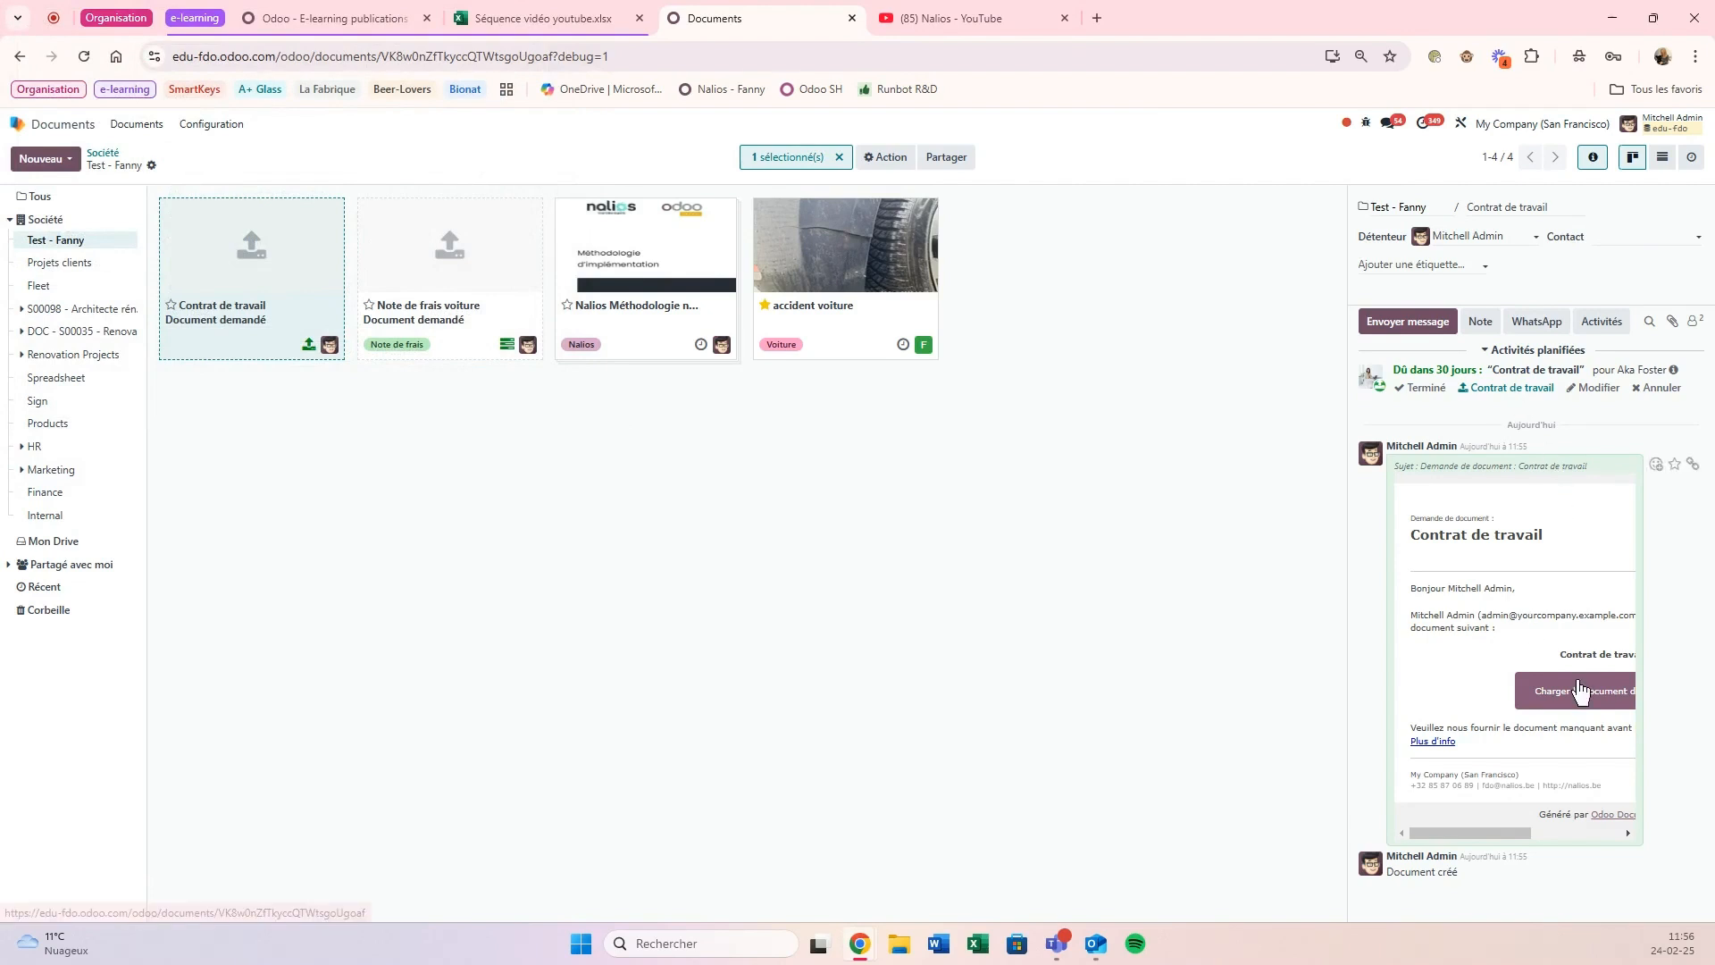
# - Examine the full width of the "Contrat de travail" request email, including its upload link and deadline
pyautogui.hscroll(1, 1581, 693)
pyautogui.hscroll(-1, 1534, 652)
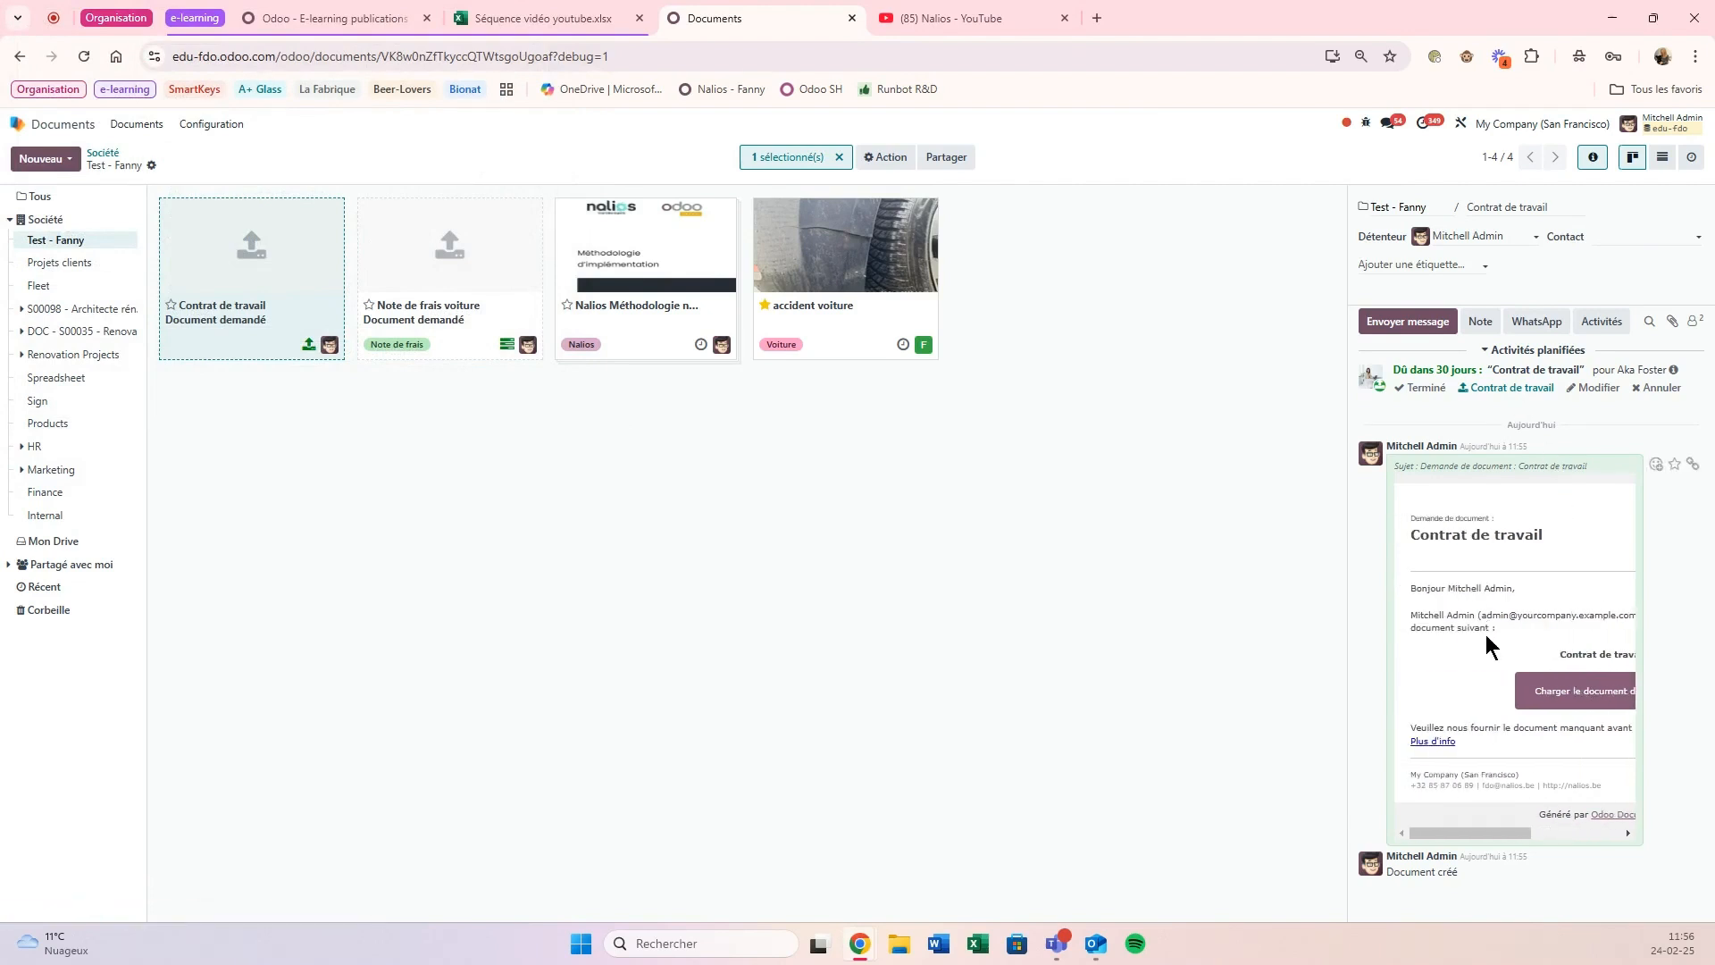
pyautogui.hscroll(2, 1487, 634)
pyautogui.hscroll(-2, 1487, 634)
pyautogui.hscroll(2, 1487, 634)
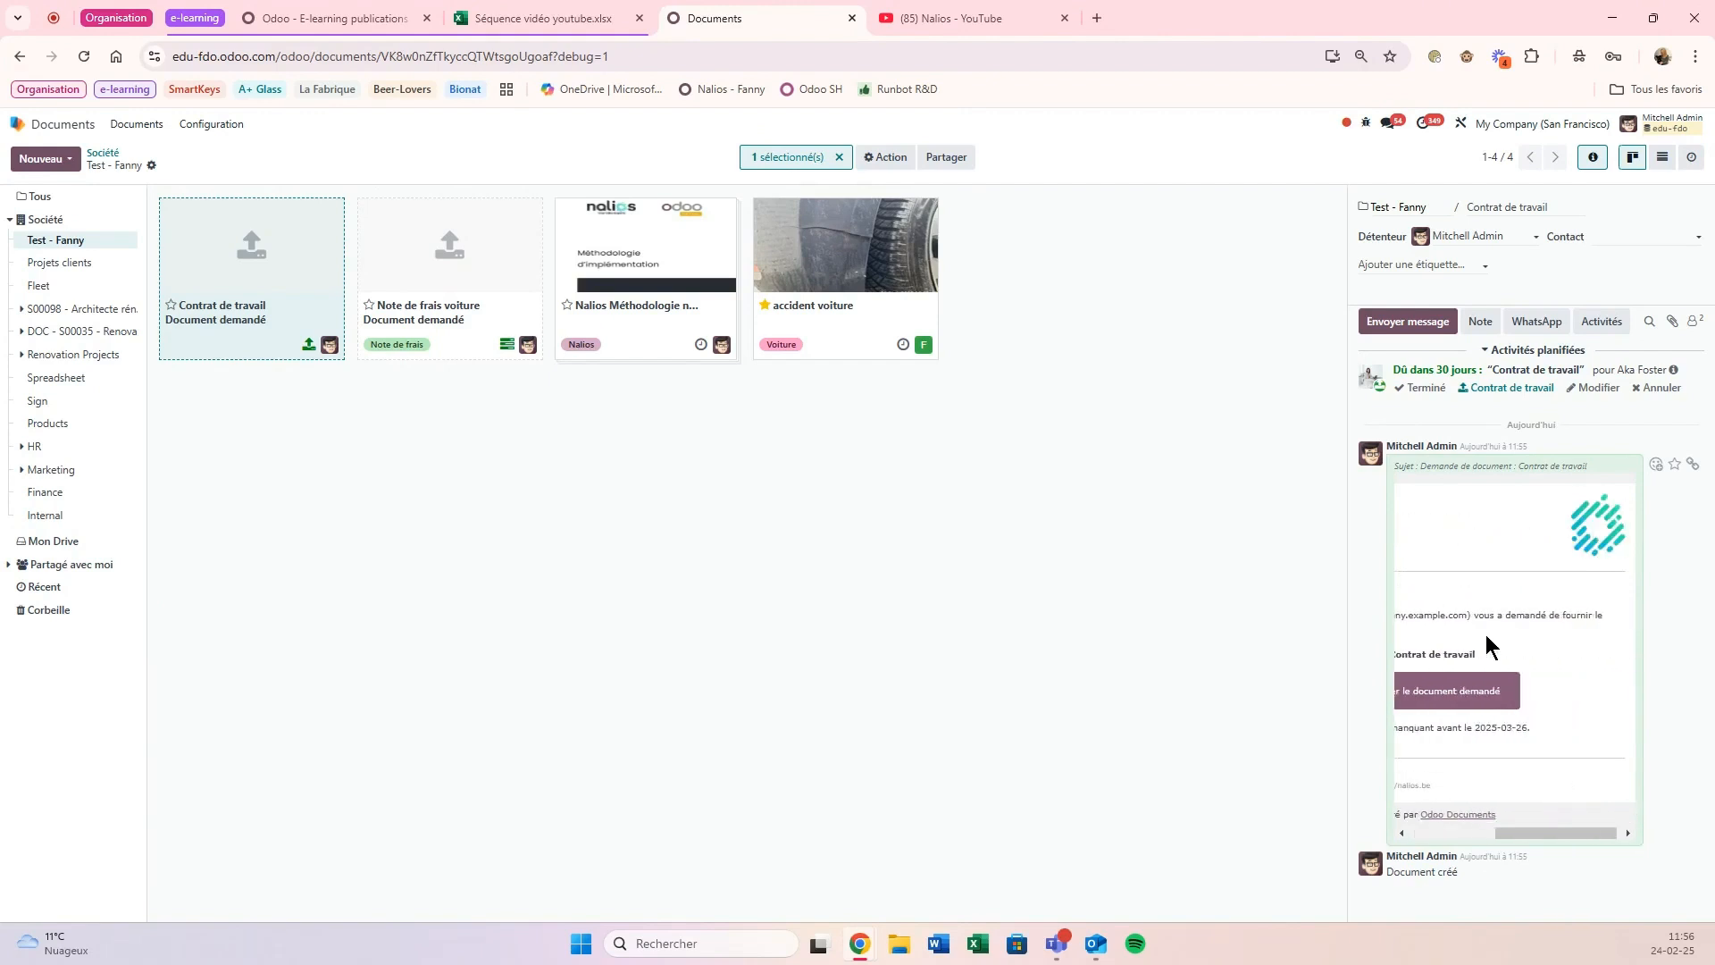
pyautogui.hscroll(-1, 1492, 657)
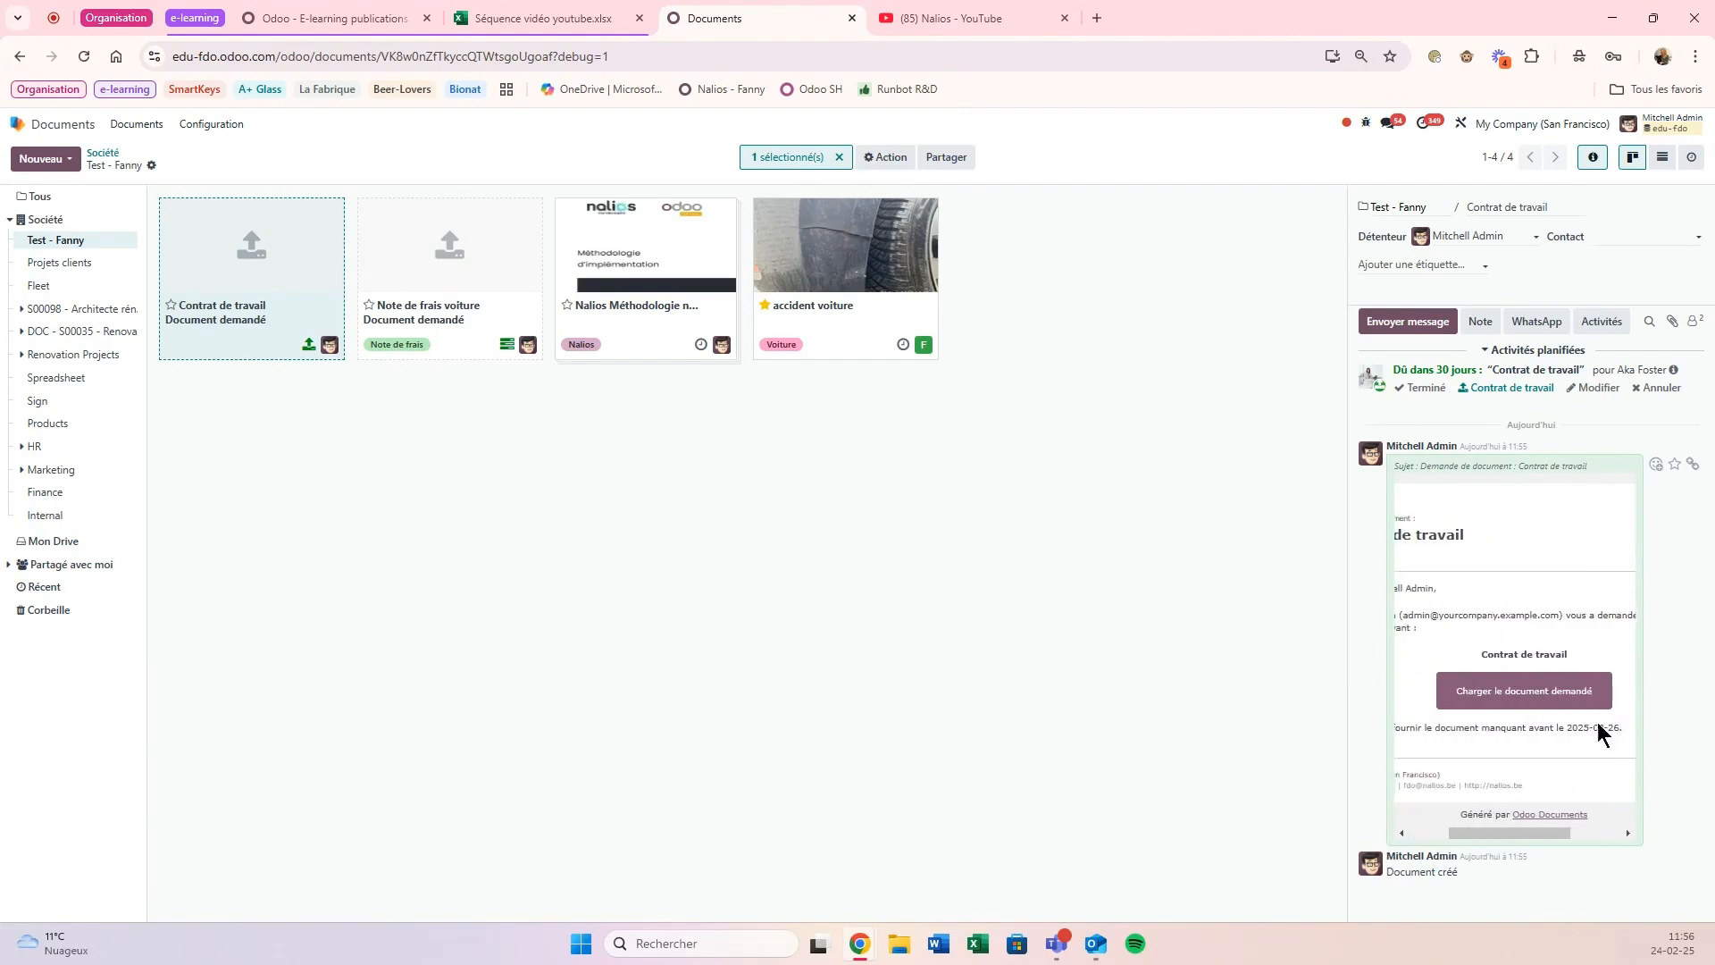